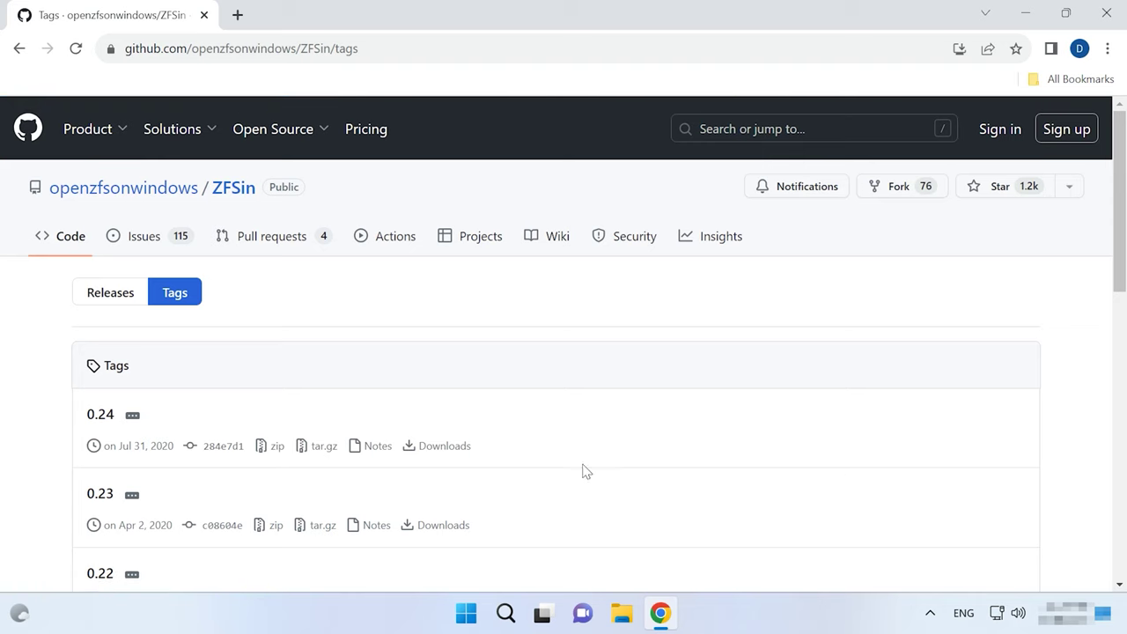
Step: Download OpenZFSOnWindows-debug-2.1.99-981-gba75bdc80-dirty.exe from the zfswin-2.1.99 release under tag 0.24 and run it
{"action": "left_click", "coordinate": [106, 418]}
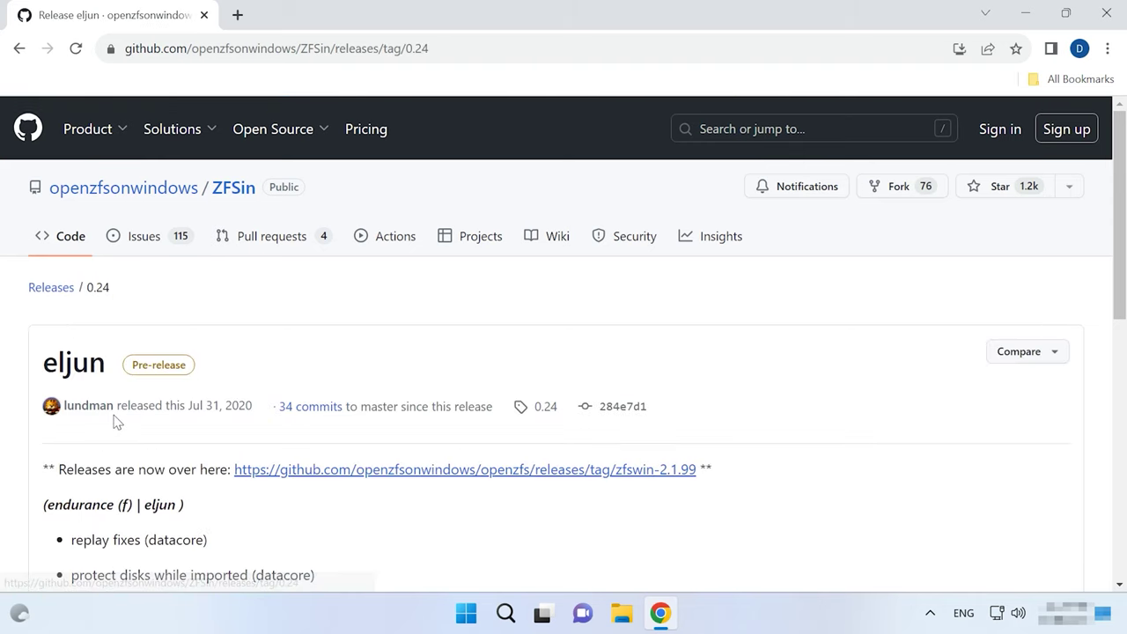
{"action": "left_click", "coordinate": [544, 475]}
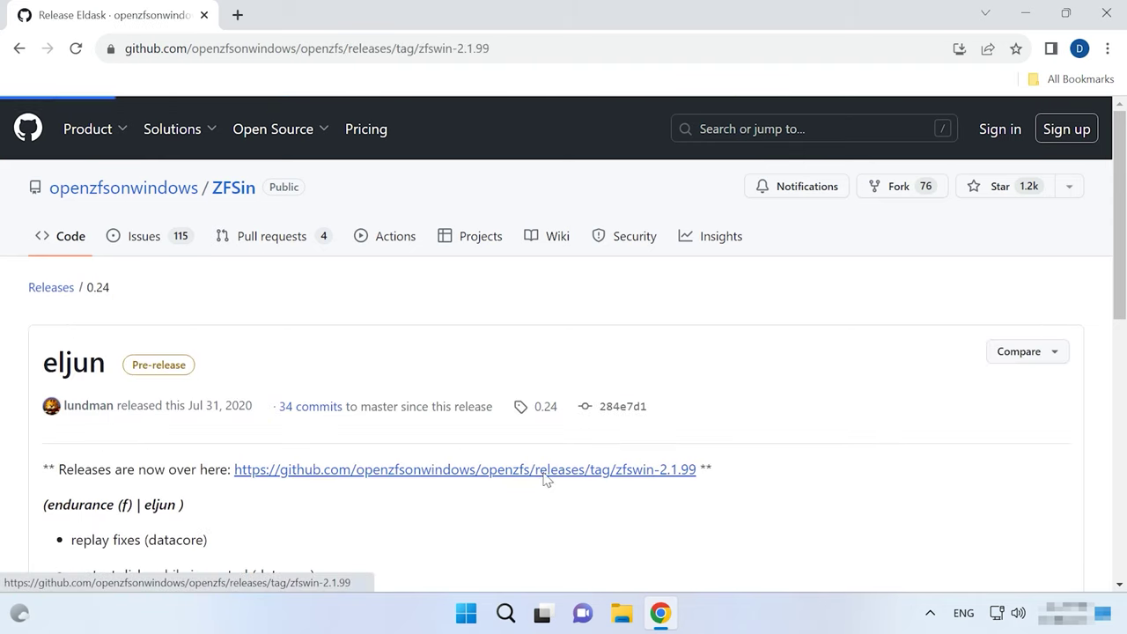
{"action": "scroll", "coordinate": [546, 477], "scroll_direction": "down", "scroll_amount": 3}
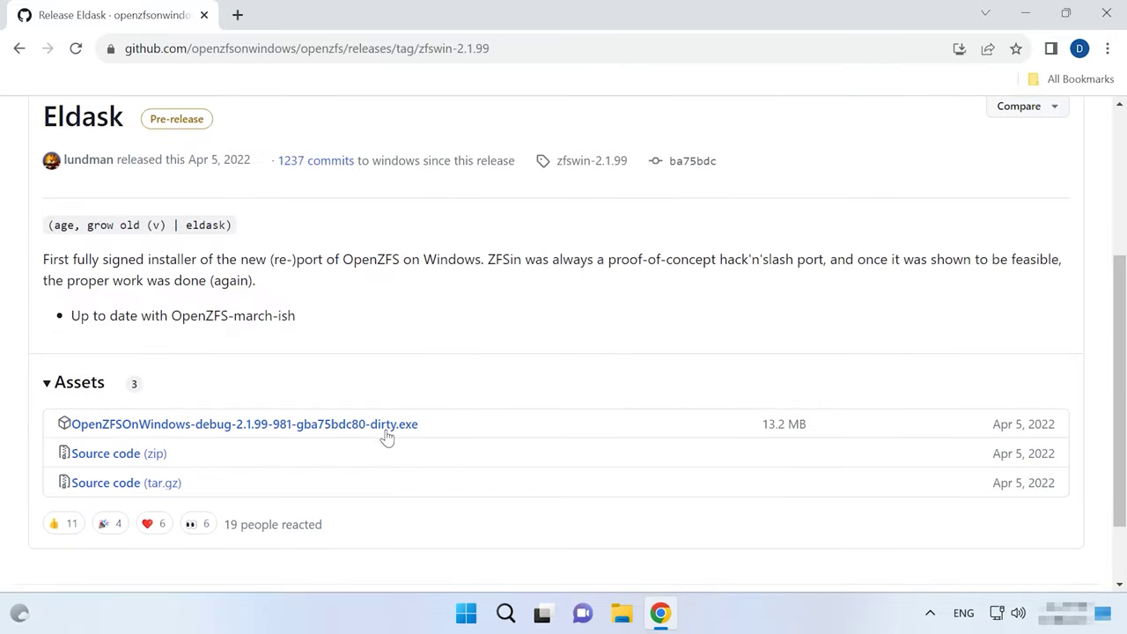
{"action": "left_click", "coordinate": [376, 429]}
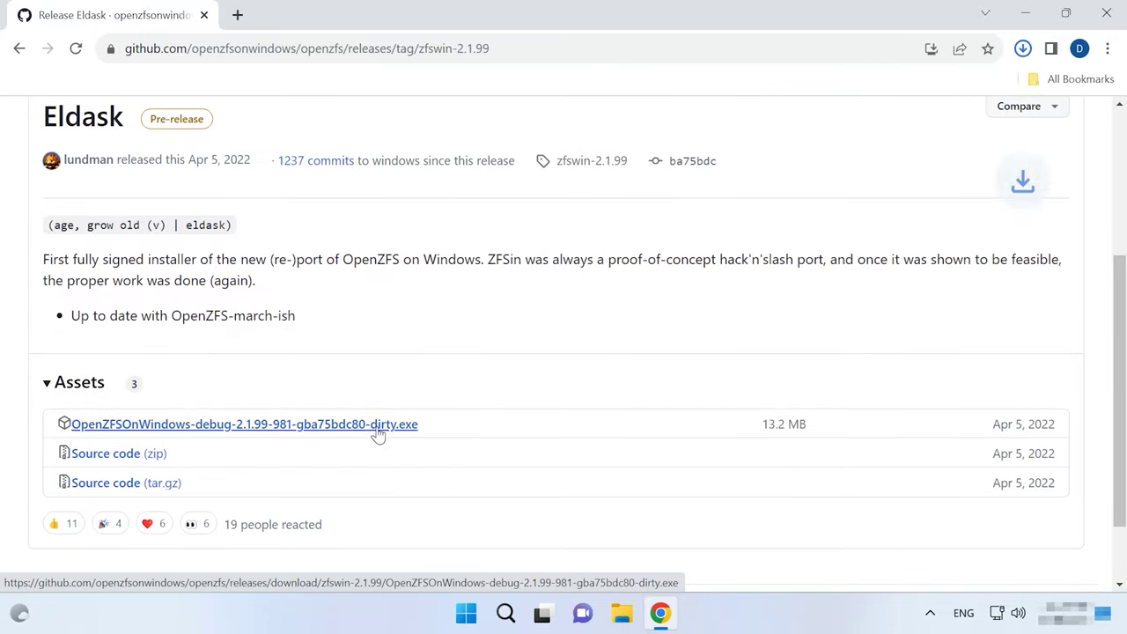
{"action": "left_click", "coordinate": [1024, 51]}
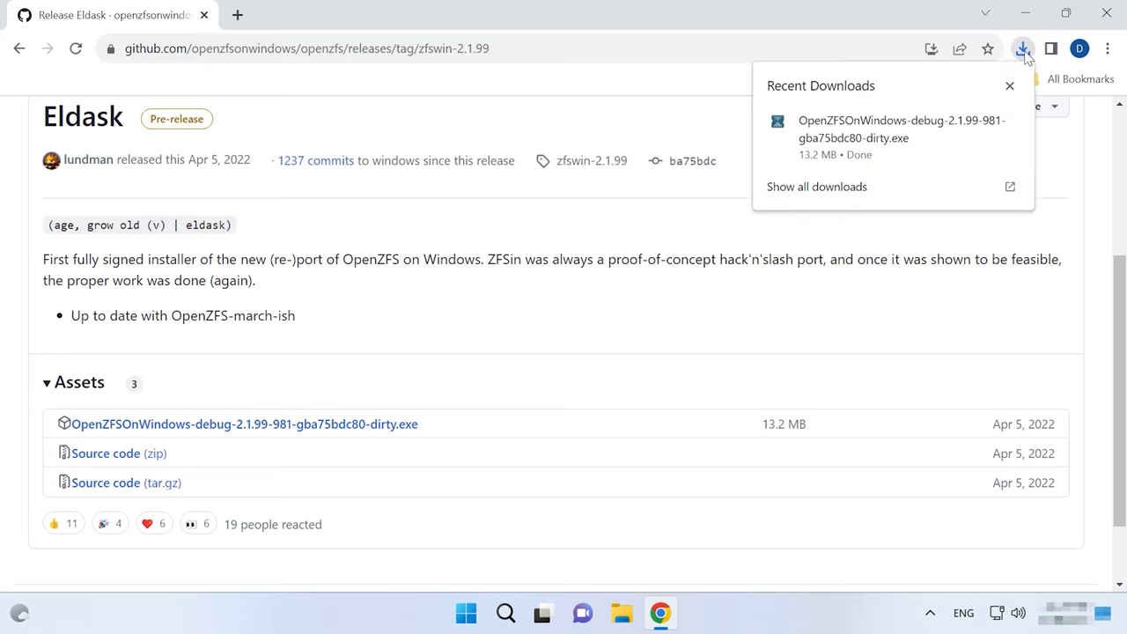
{"action": "left_click", "coordinate": [869, 137]}
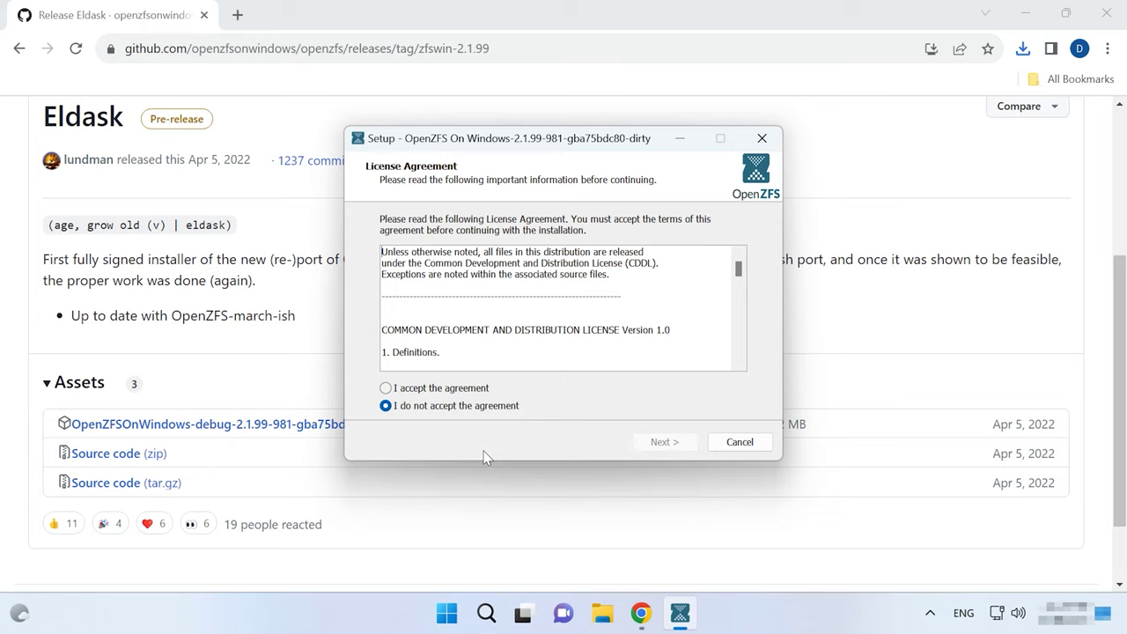
Step: Accept the OpenZFS On Windows license and proceed through the wizard to install it
{"action": "left_click", "coordinate": [424, 387]}
{"action": "left_click", "coordinate": [667, 443]}
{"action": "left_click", "coordinate": [674, 449]}
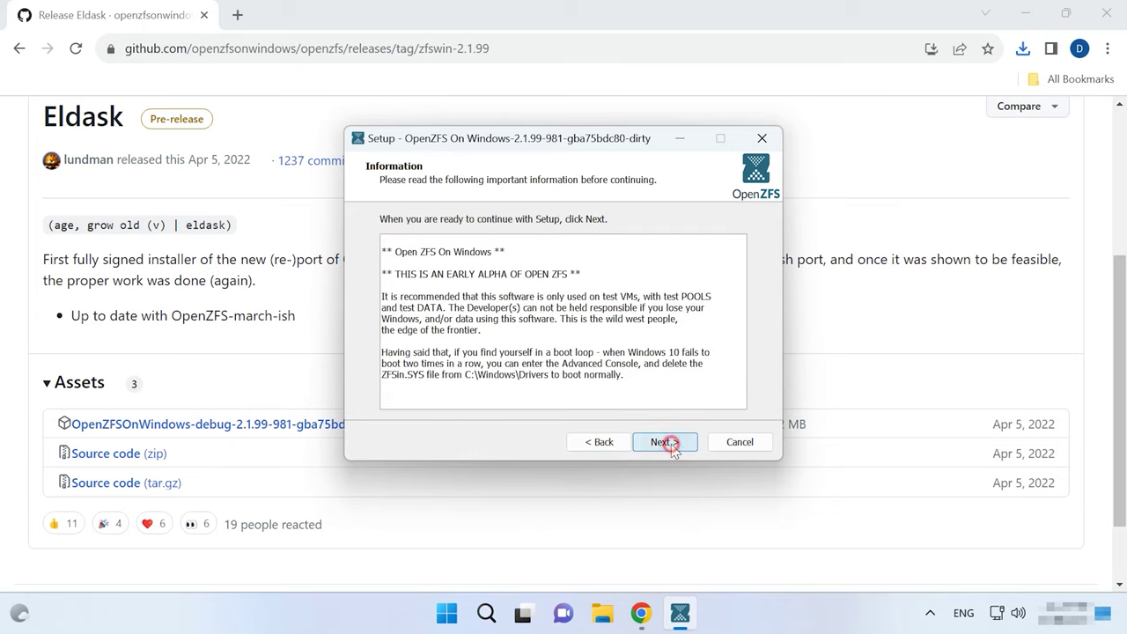
{"action": "left_click", "coordinate": [673, 447]}
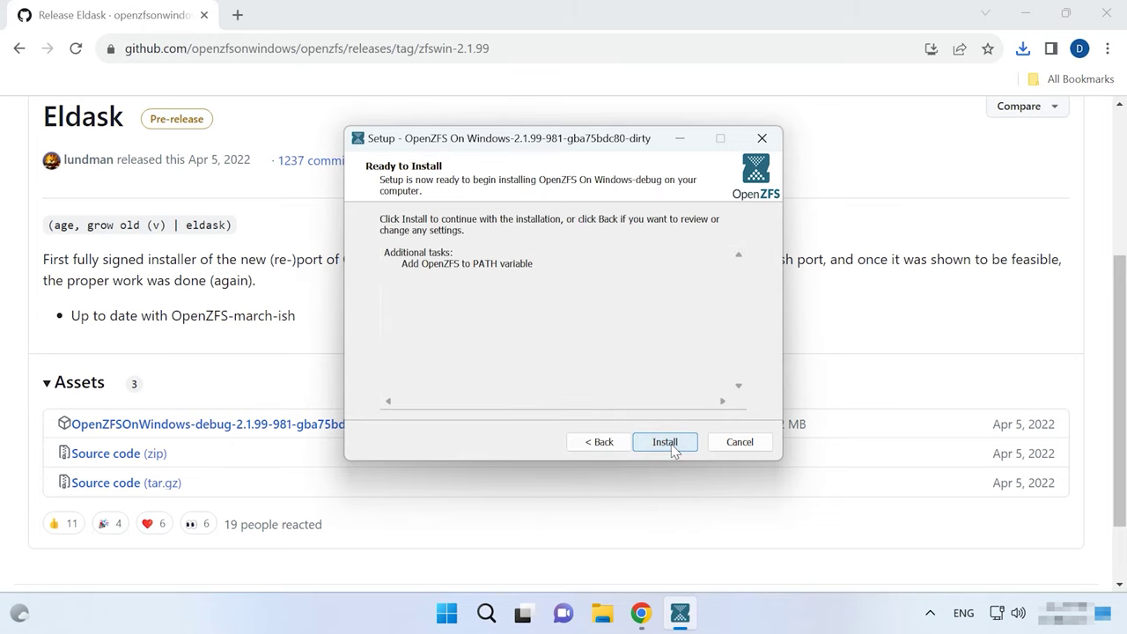
{"action": "left_click", "coordinate": [670, 444]}
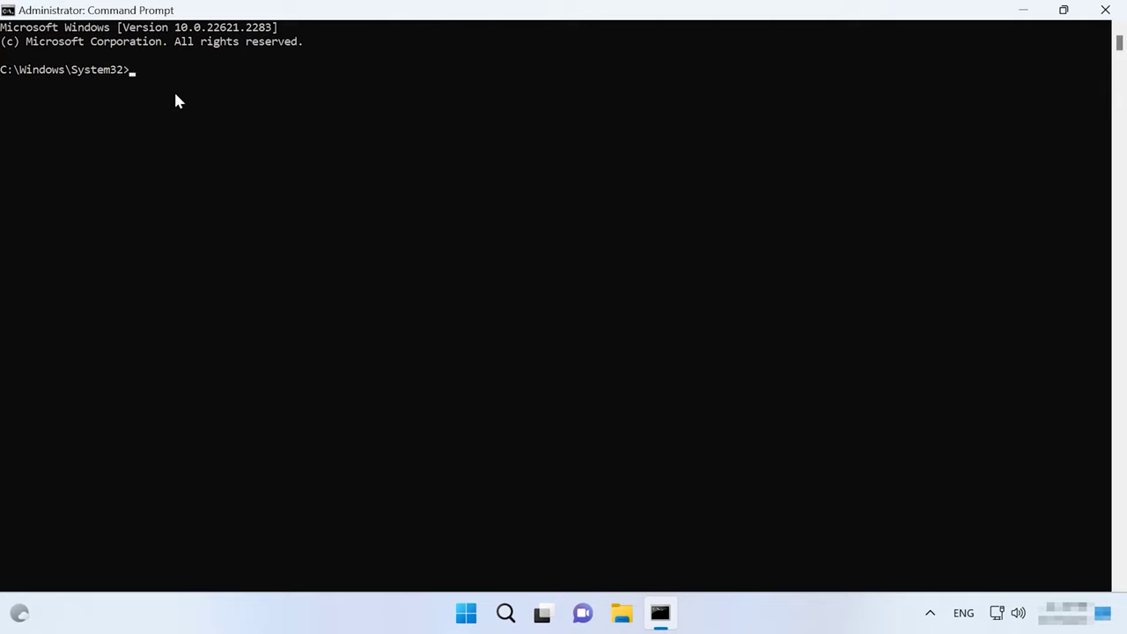
Step: Run zpool.exe status, which reports no pools available, then open Disk Management from Start
{"action": "type", "text": "zpool.exe status"}
{"action": "key", "text": "Return"}
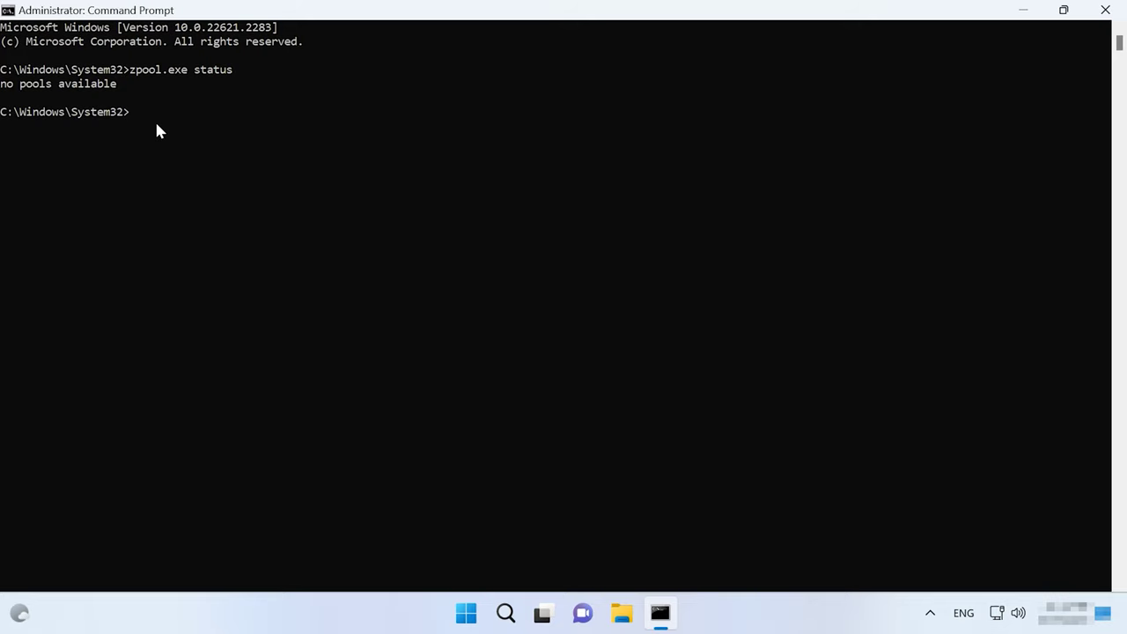
{"action": "right_click", "coordinate": [468, 613]}
{"action": "left_click", "coordinate": [448, 282]}
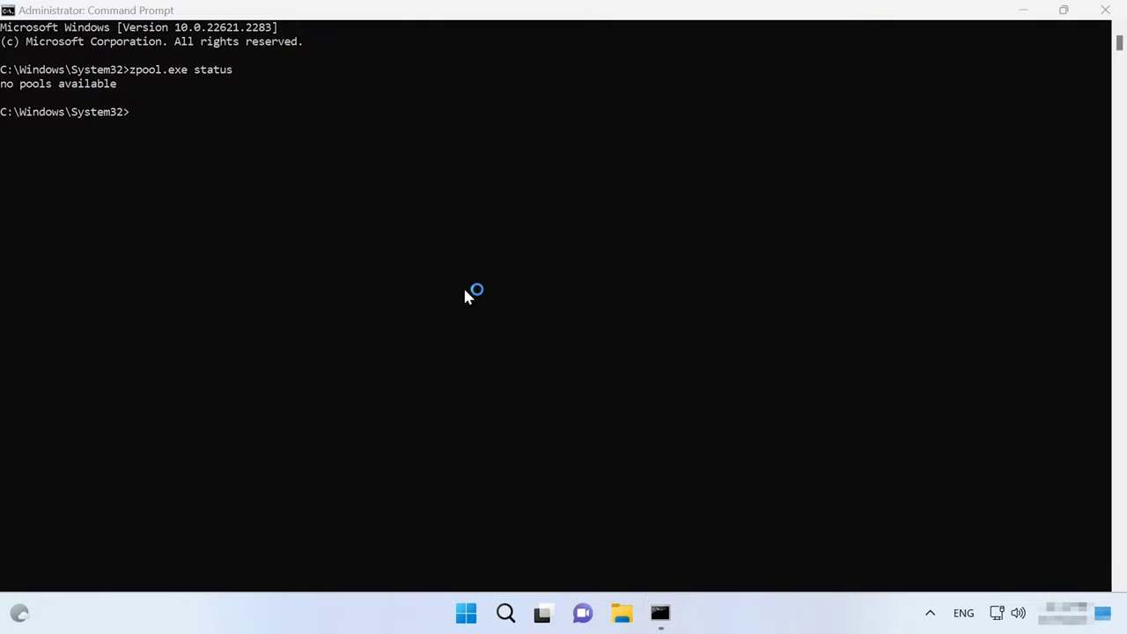
Step: Maximize Disk Management to review Disk 0 and Disk 1 with volumes C:, D:, E:, then return to Command Prompt
{"action": "left_click", "coordinate": [729, 74]}
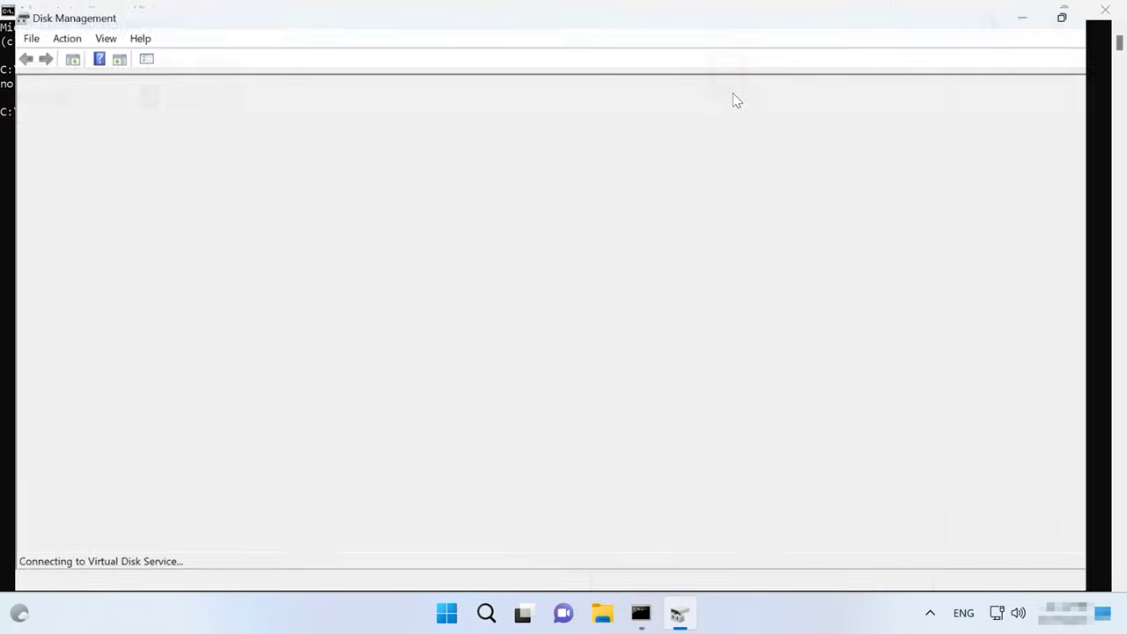
{"action": "left_click", "coordinate": [47, 390]}
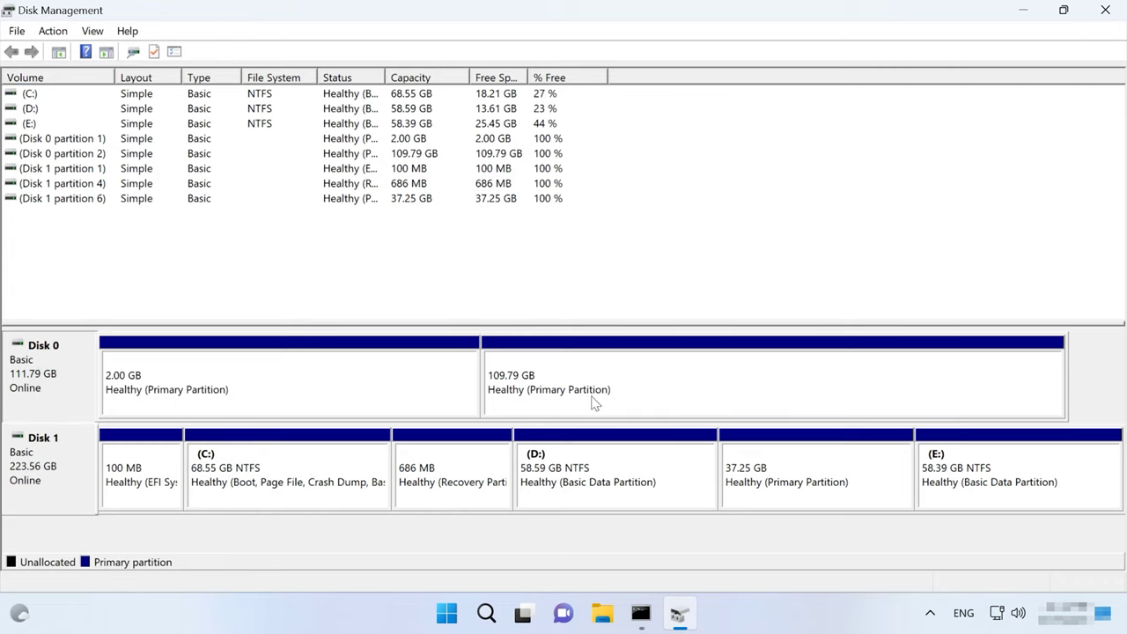
{"action": "left_click", "coordinate": [640, 613]}
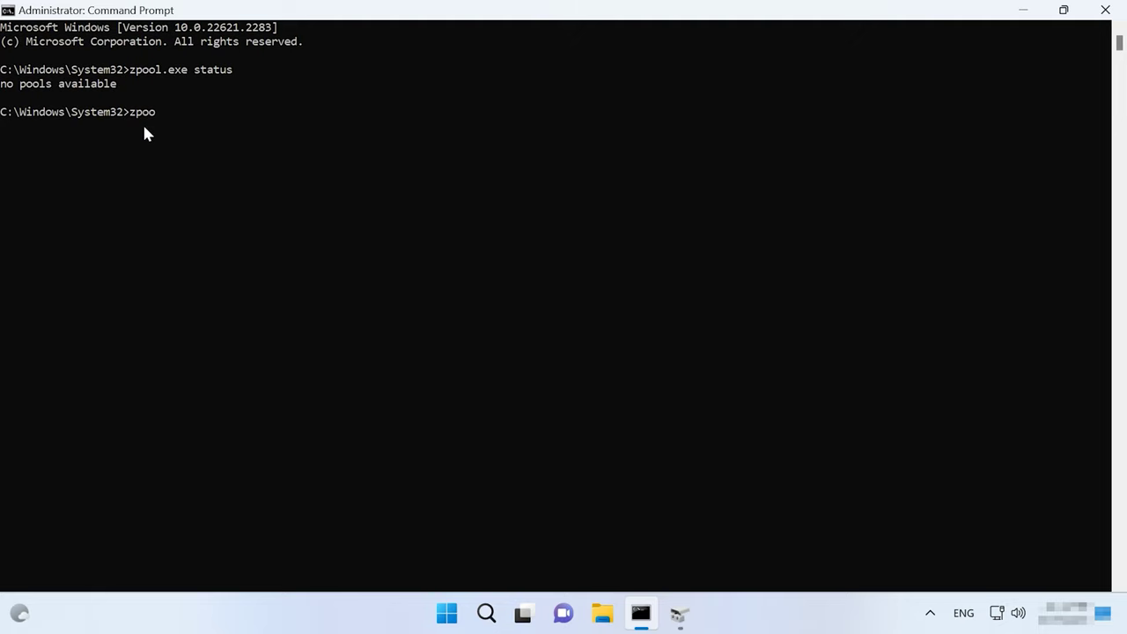
Step: Run zpool import to find pzfs, then try zpool import pzfs, which is refused as used elsewhere
{"action": "type", "text": "zpool import"}
{"action": "key", "text": "Return"}
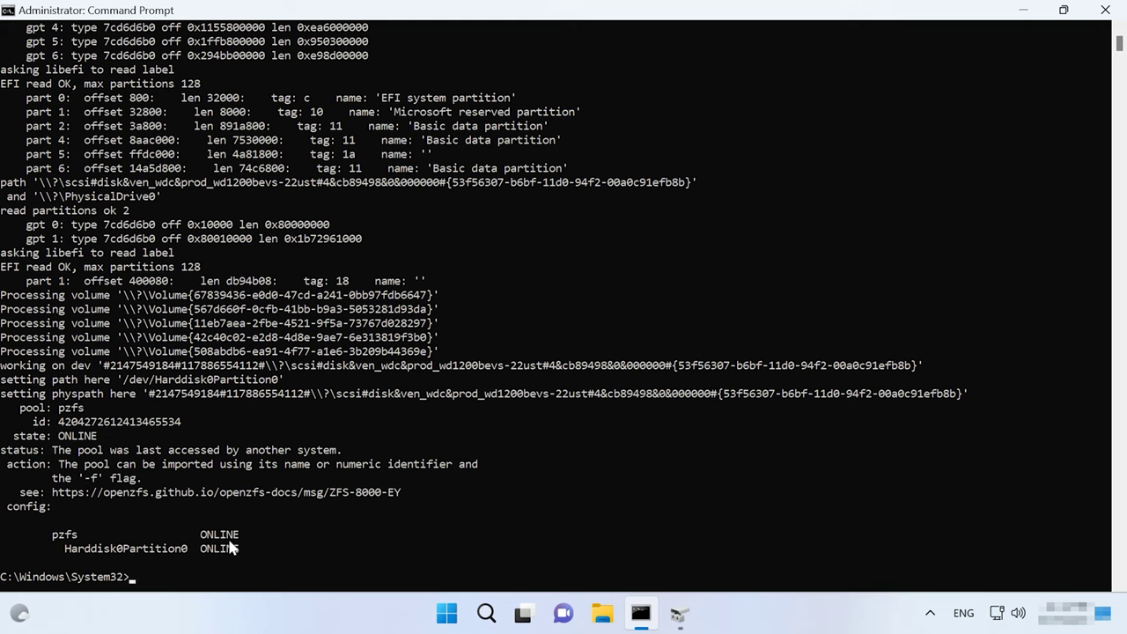
{"action": "key", "text": "Up"}
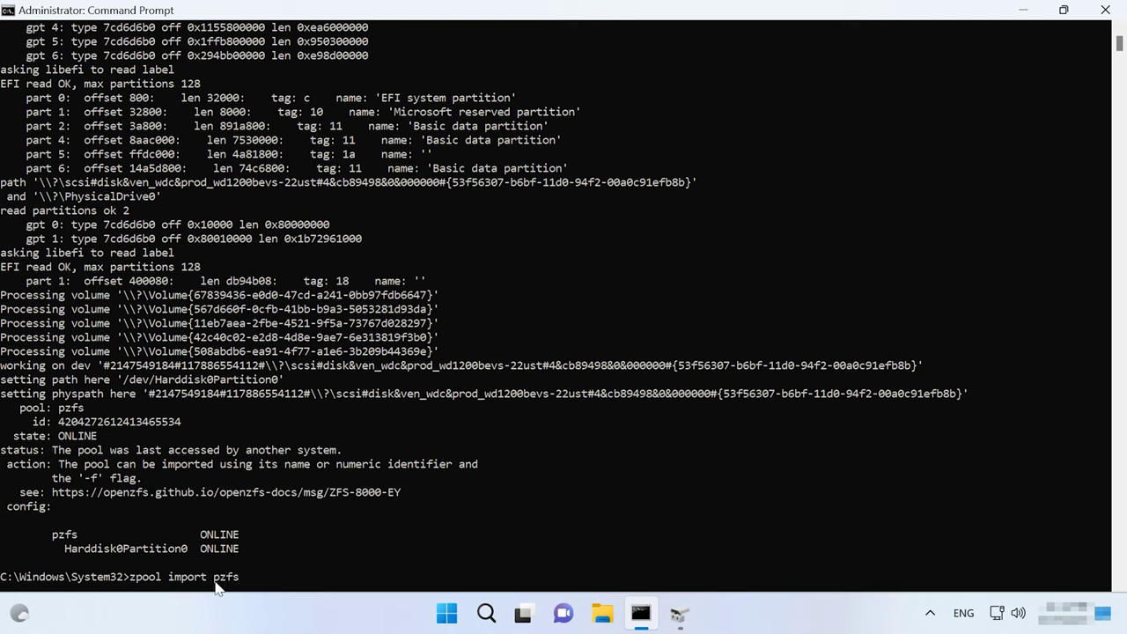
{"action": "type", "text": "pzfs"}
{"action": "key", "text": "Return"}
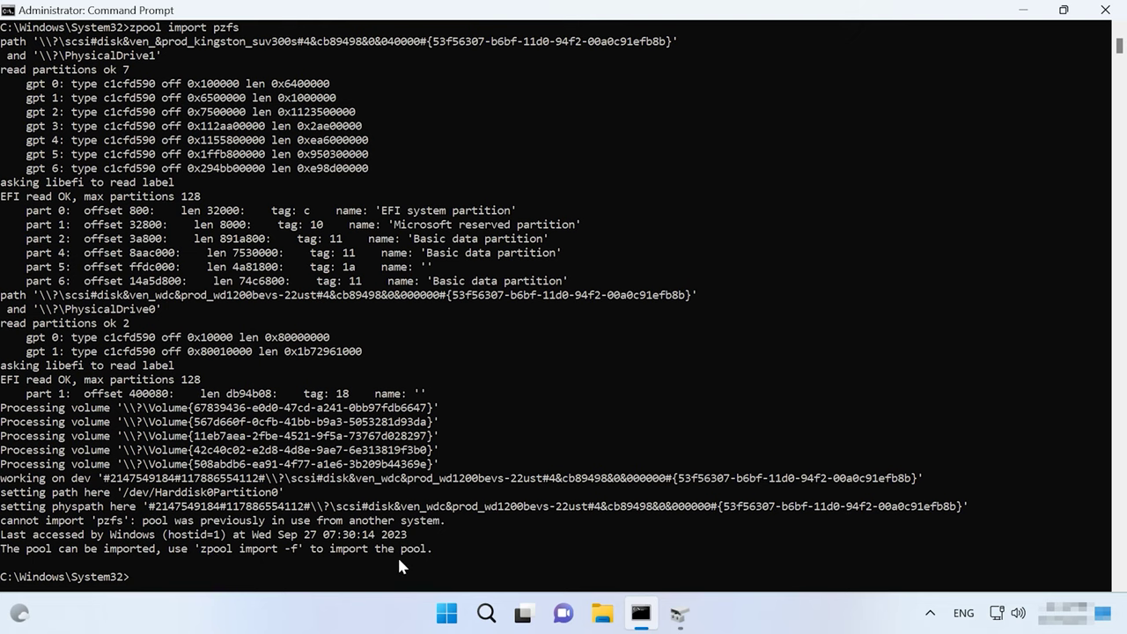
{"action": "left_click", "coordinate": [678, 614]}
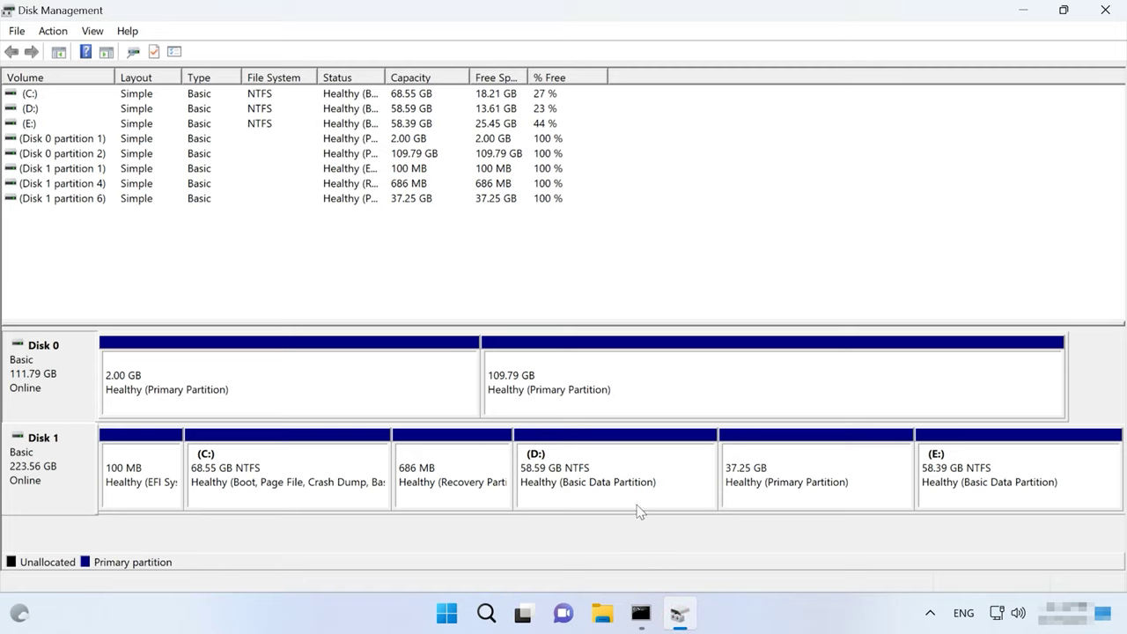
Step: Check This PC in File Explorer, showing only drives C:, D: and E:, then return to Command Prompt
{"action": "left_click", "coordinate": [605, 614]}
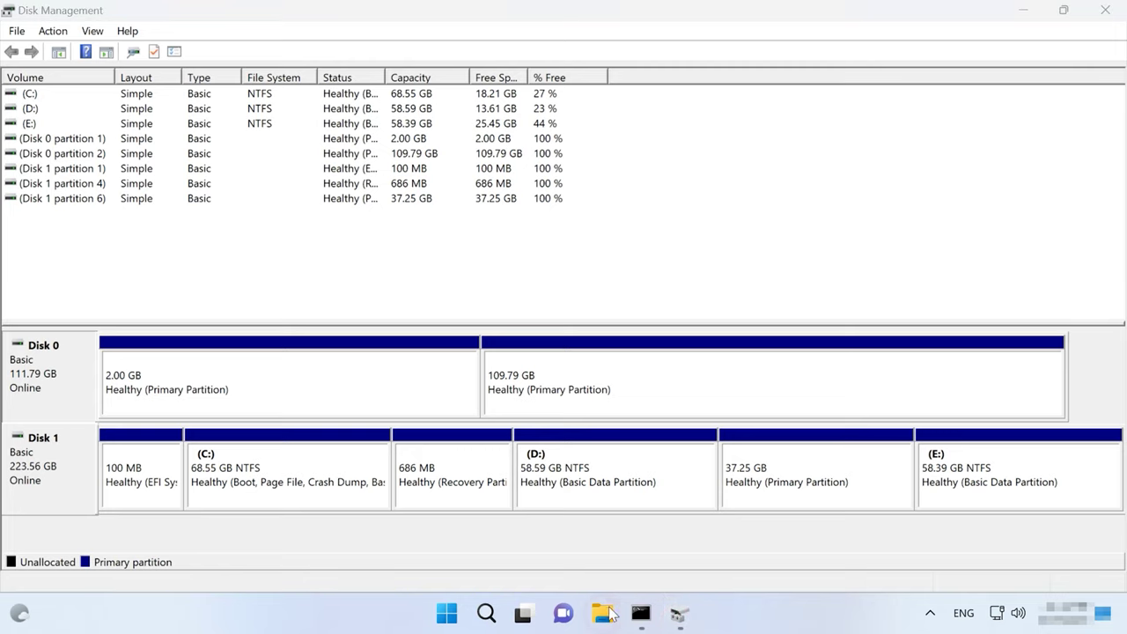
{"action": "left_click", "coordinate": [55, 529]}
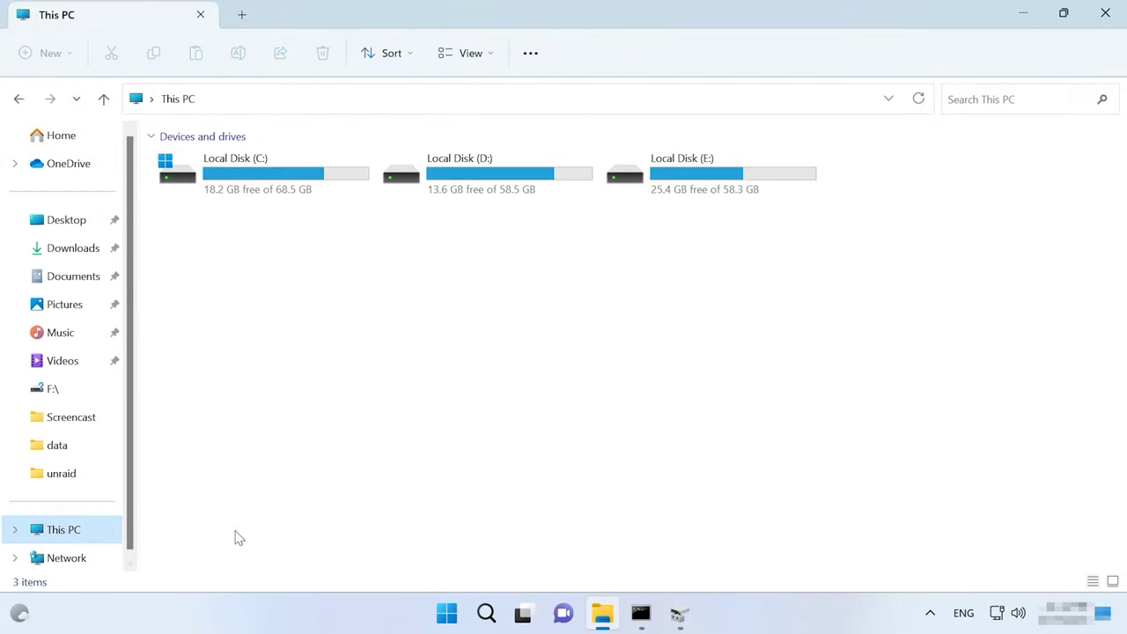
{"action": "left_click", "coordinate": [641, 613]}
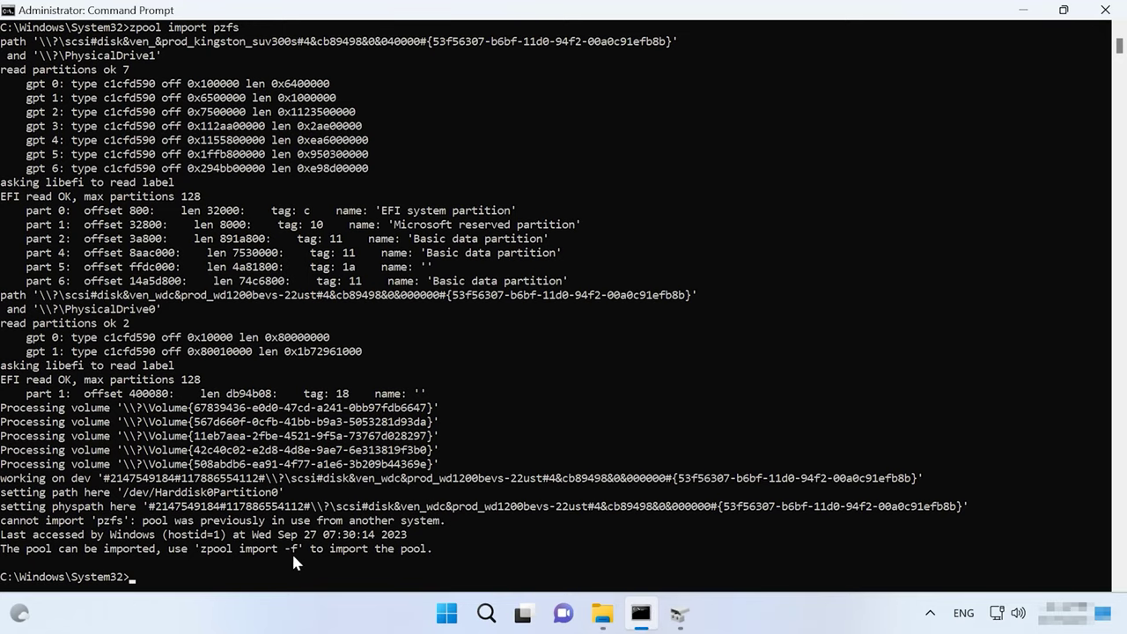
Step: Edit the recalled command into zpool import -f pzfs and run it to force the import
{"action": "key", "text": "Up"}
{"action": "key", "text": "Left"}
{"action": "key", "text": "Left"}
{"action": "key", "text": "Left"}
{"action": "key", "text": "Left"}
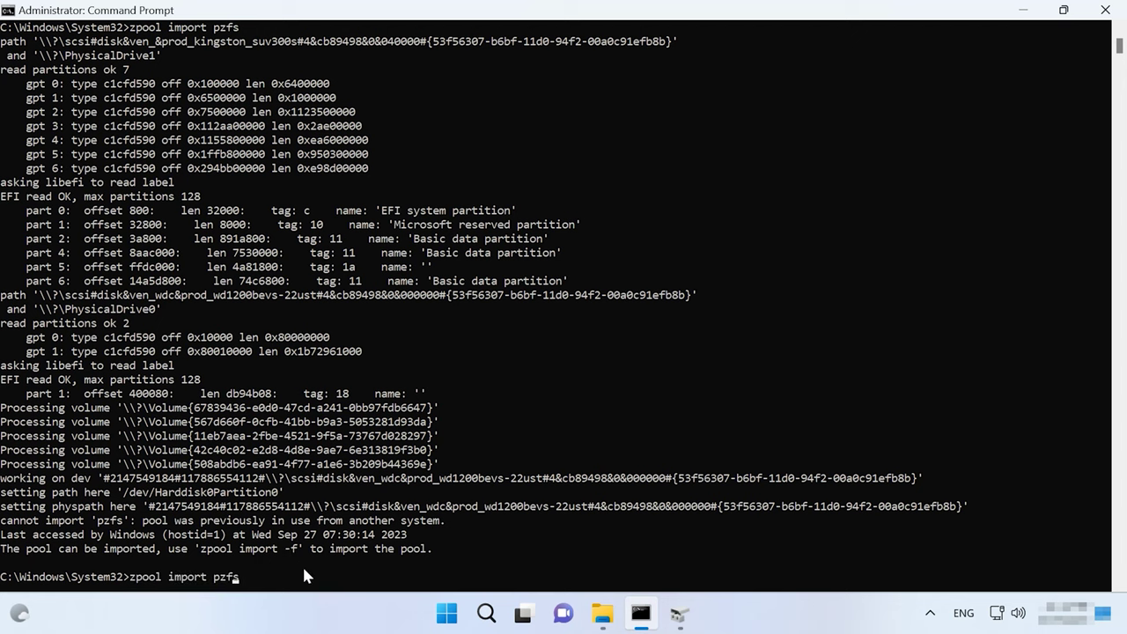
{"action": "type", "text": "-f"}
{"action": "key", "text": "Right"}
{"action": "key", "text": "Right"}
{"action": "key", "text": "Right"}
{"action": "key", "text": "Right"}
{"action": "key", "text": "Return"}
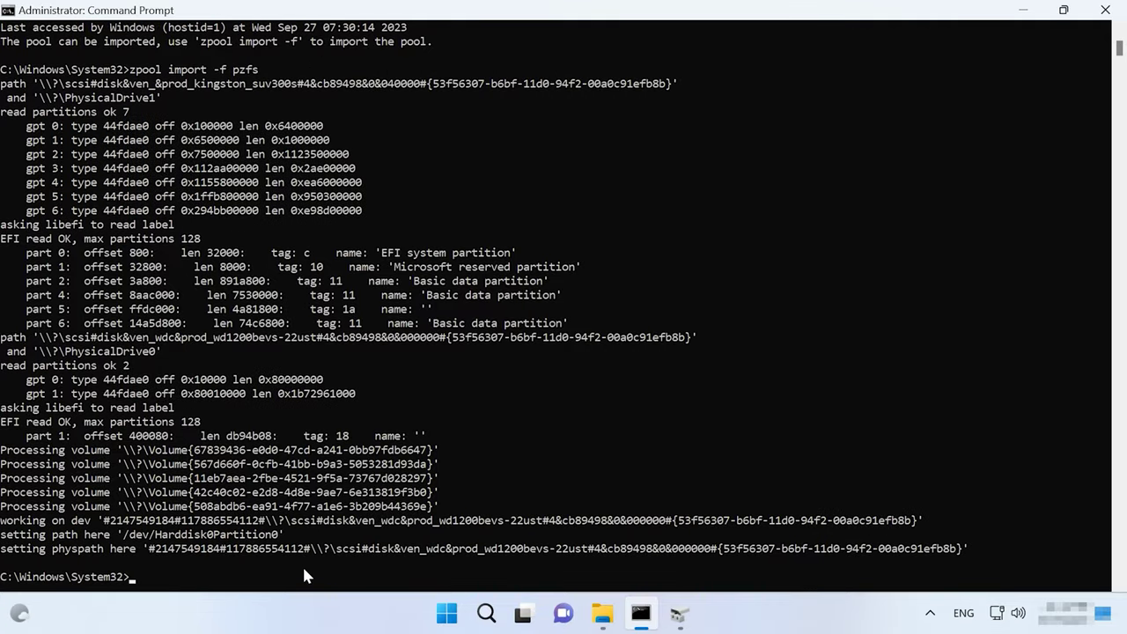
Step: Open the pzfs (F:) drive's properties from This PC in File Explorer, then close them
{"action": "left_click", "coordinate": [610, 621]}
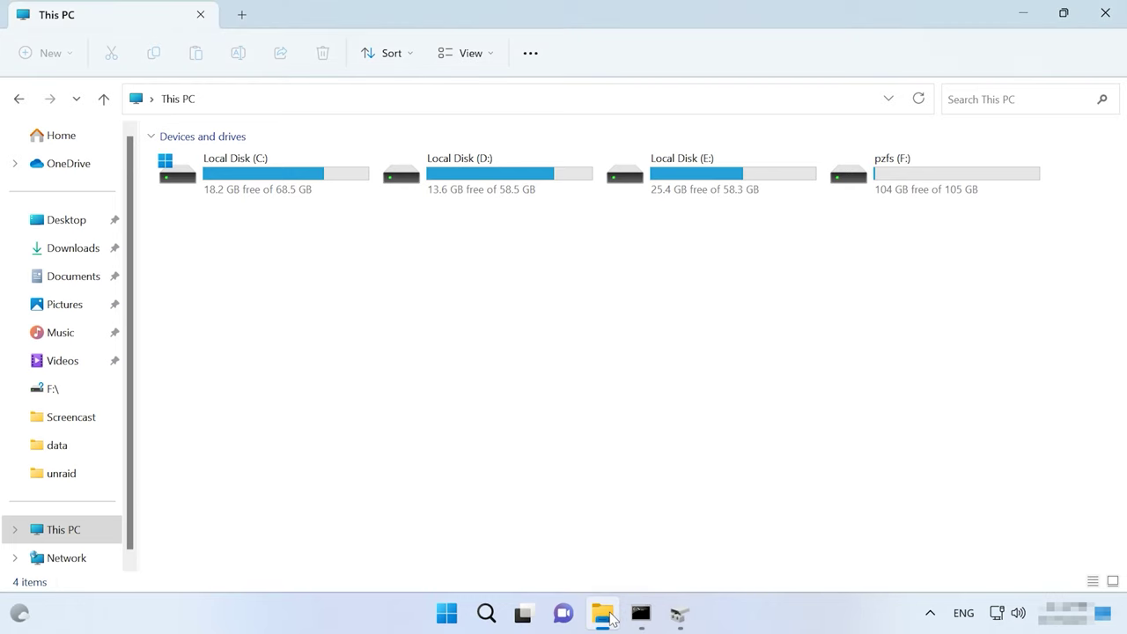
{"action": "left_click", "coordinate": [945, 195]}
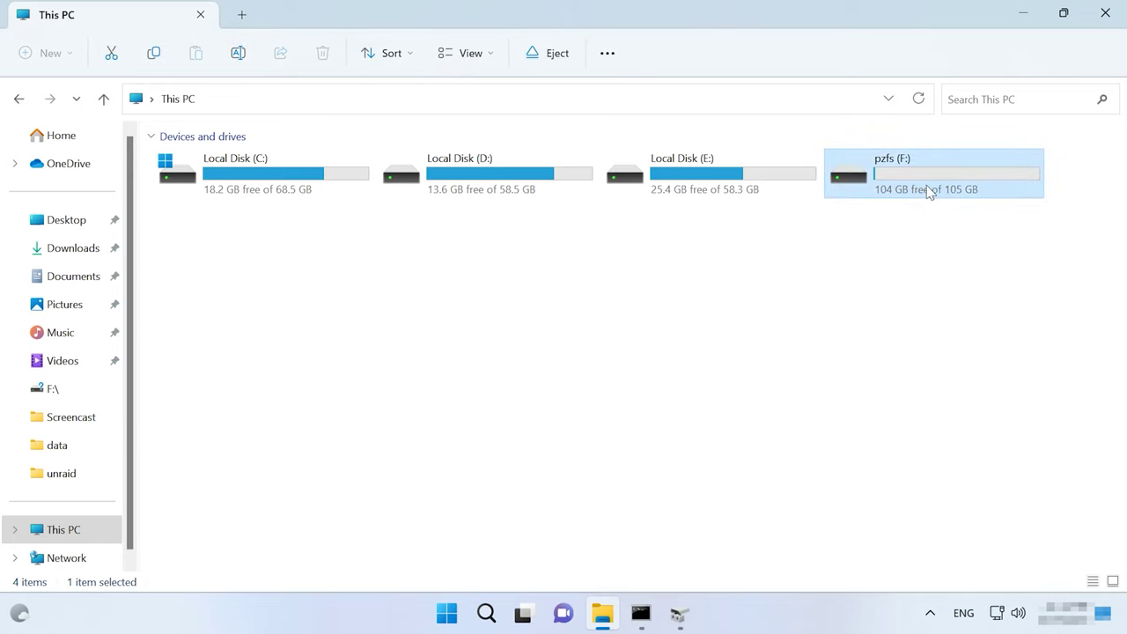
{"action": "left_click", "coordinate": [922, 189]}
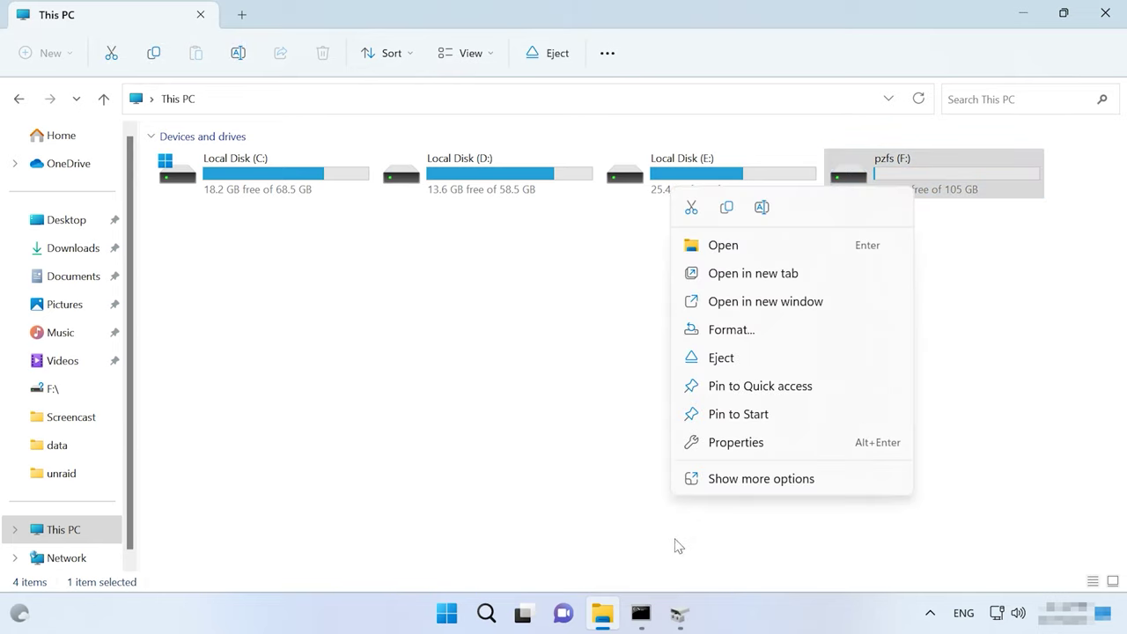
{"action": "left_click", "coordinate": [744, 484]}
{"action": "left_click", "coordinate": [792, 467]}
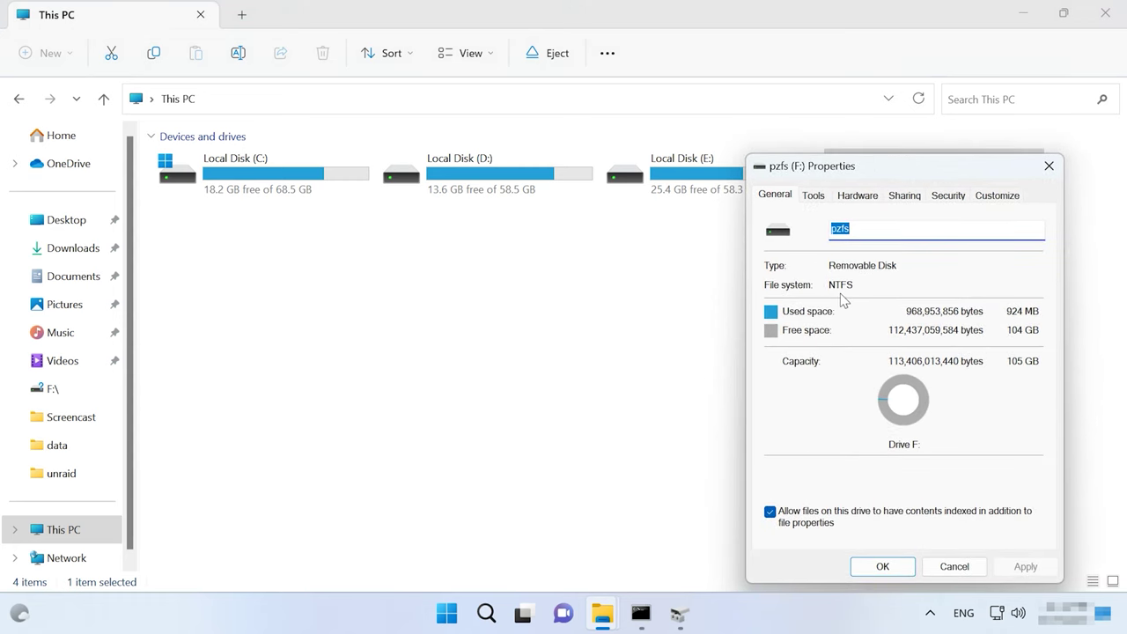
{"action": "left_click", "coordinate": [680, 614]}
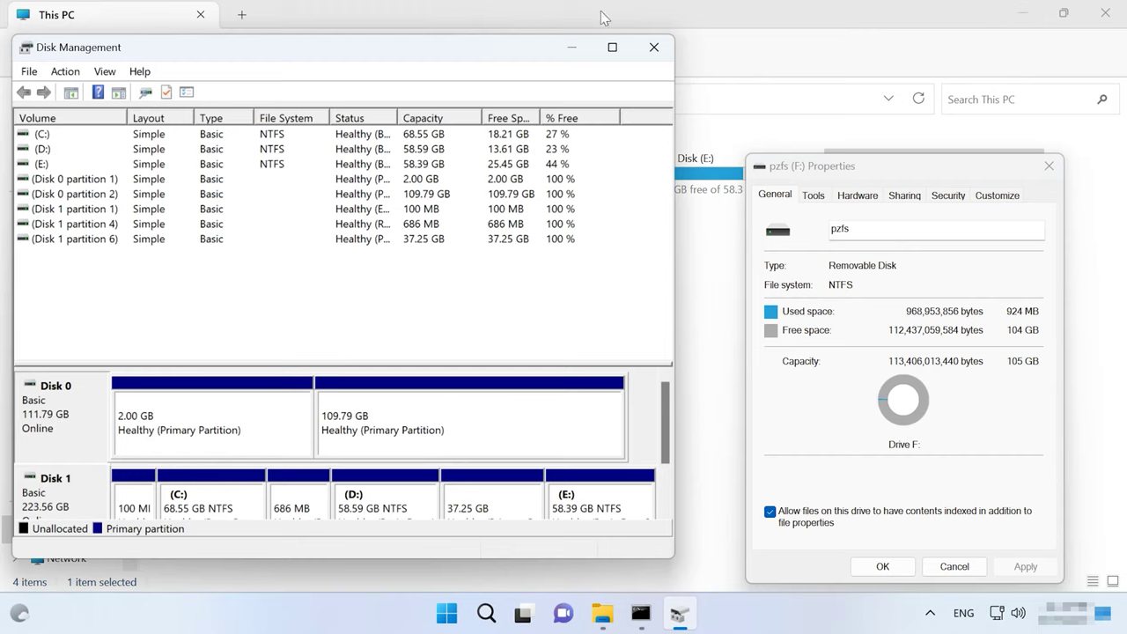
{"action": "left_click", "coordinate": [576, 48]}
{"action": "left_click", "coordinate": [1052, 167]}
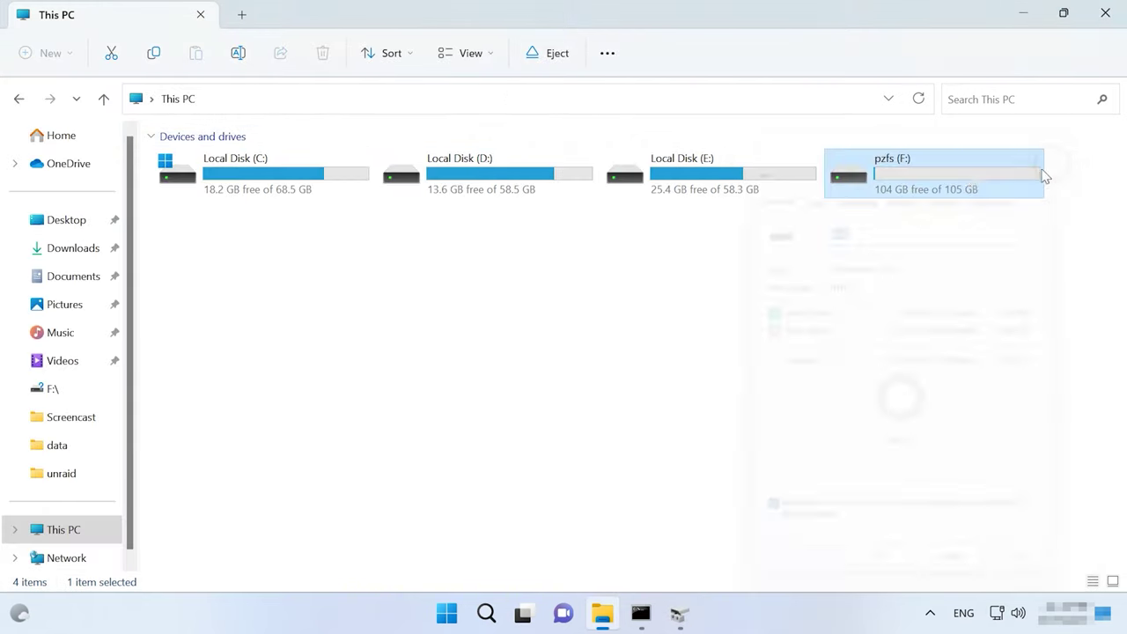
Step: Open the demo1 folder on pzfs (F:) and view image 030.jpg
{"action": "double_click", "coordinate": [932, 184]}
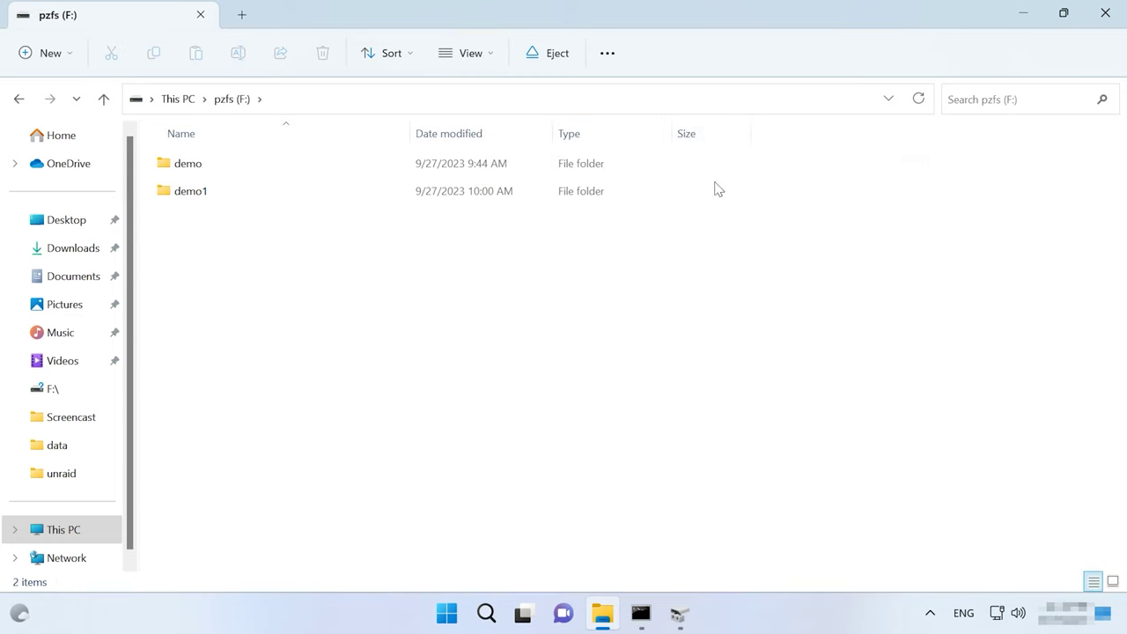
{"action": "double_click", "coordinate": [214, 188]}
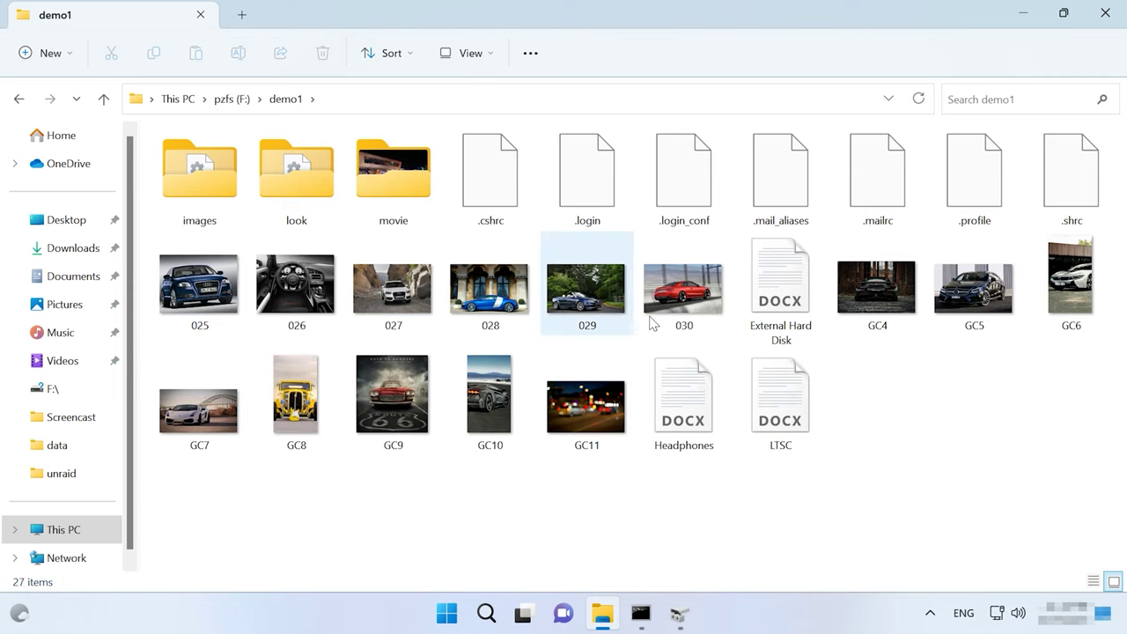
{"action": "left_click", "coordinate": [685, 299]}
{"action": "double_click", "coordinate": [685, 299]}
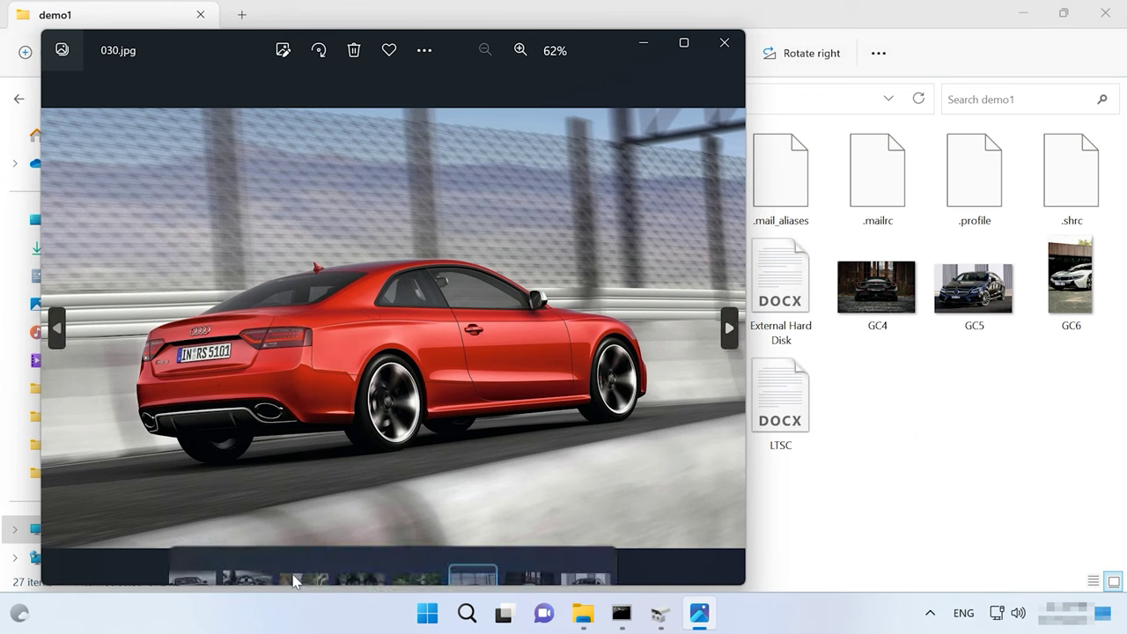
Step: Step back through the car photos to 025.jpg, close the viewer and return to Command Prompt
{"action": "left_click", "coordinate": [53, 326]}
{"action": "left_click", "coordinate": [53, 321]}
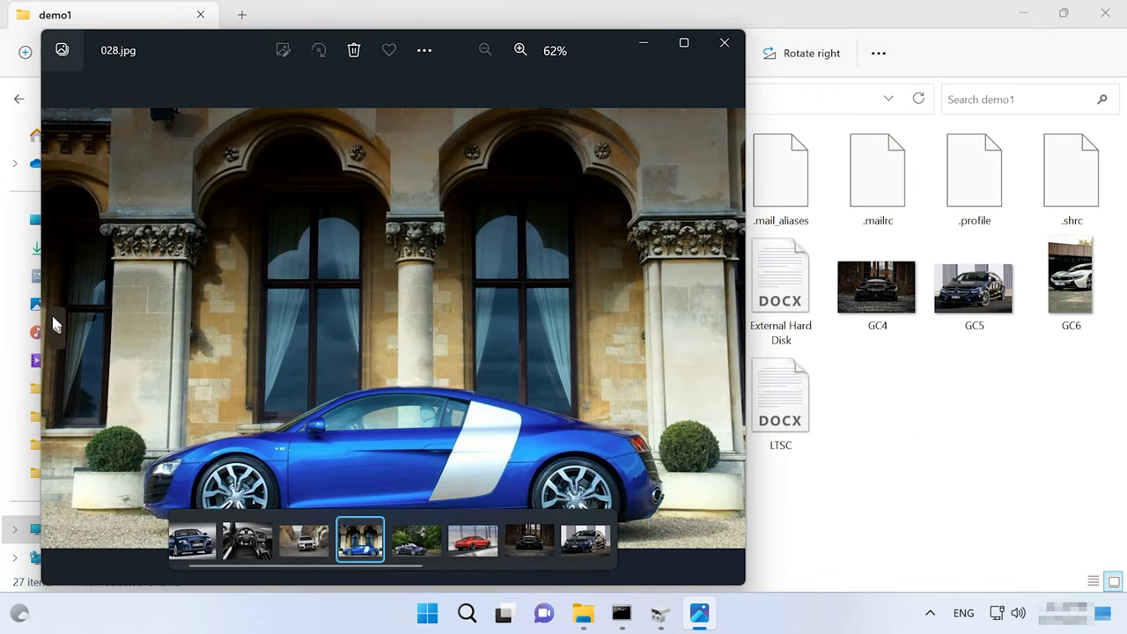
{"action": "left_click", "coordinate": [52, 320]}
{"action": "left_click", "coordinate": [53, 321]}
{"action": "left_click", "coordinate": [53, 321]}
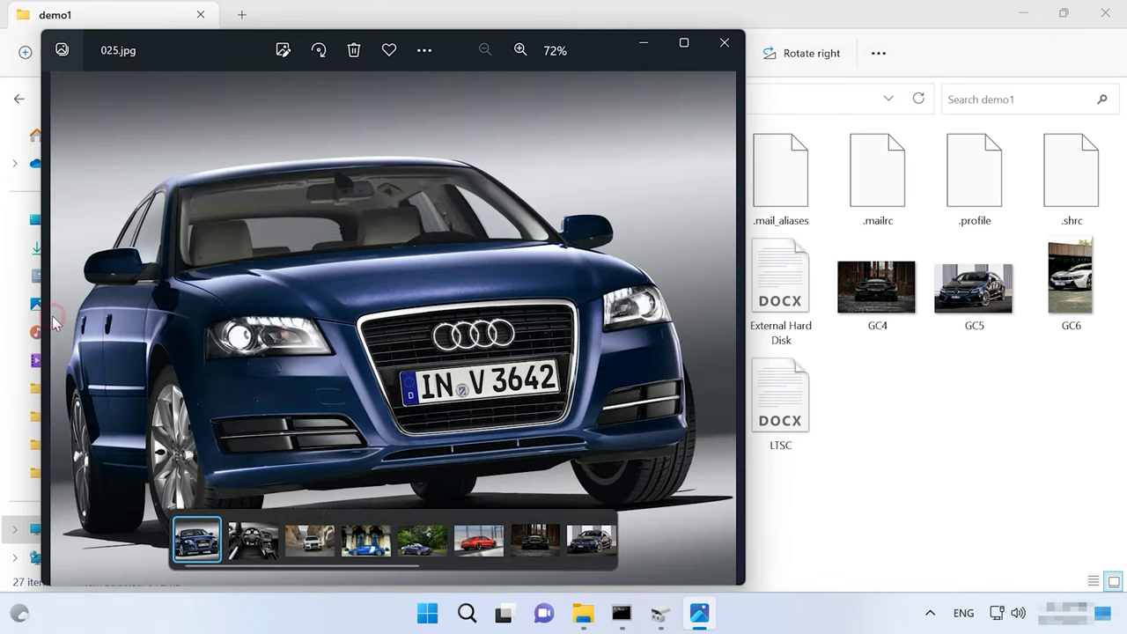
{"action": "left_click", "coordinate": [723, 42]}
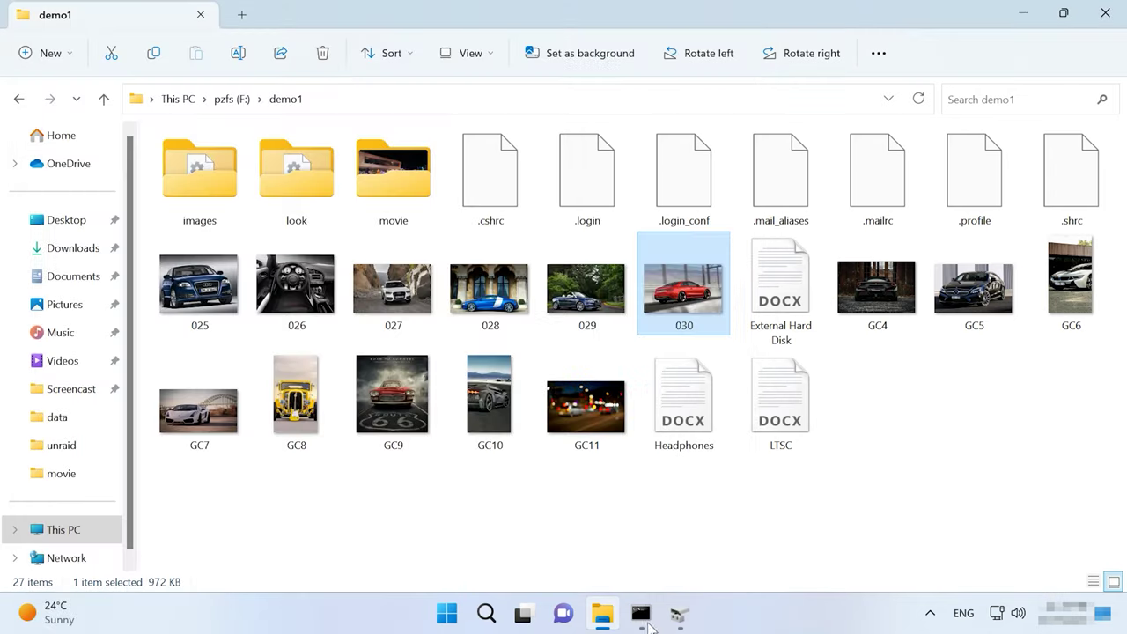
{"action": "left_click", "coordinate": [640, 614]}
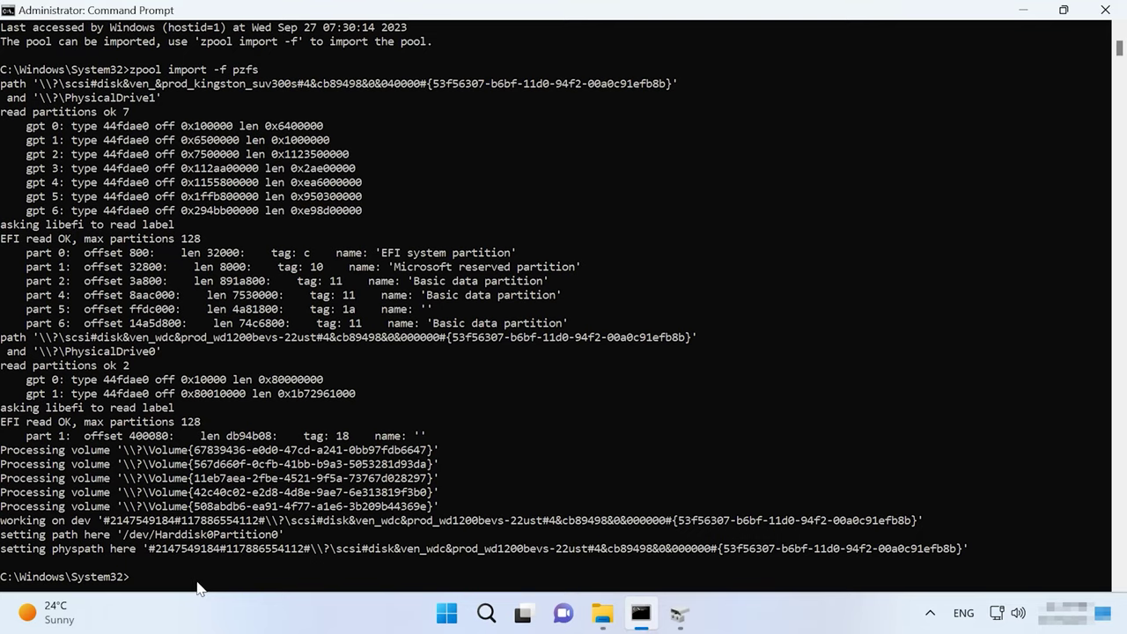
Step: Type zpool create mypool \\.\PhysicalDrive0 without running it, then switch to Disk Management
{"action": "type", "text": "zpool create mypool \\\\.\\PhysicalDrive0"}
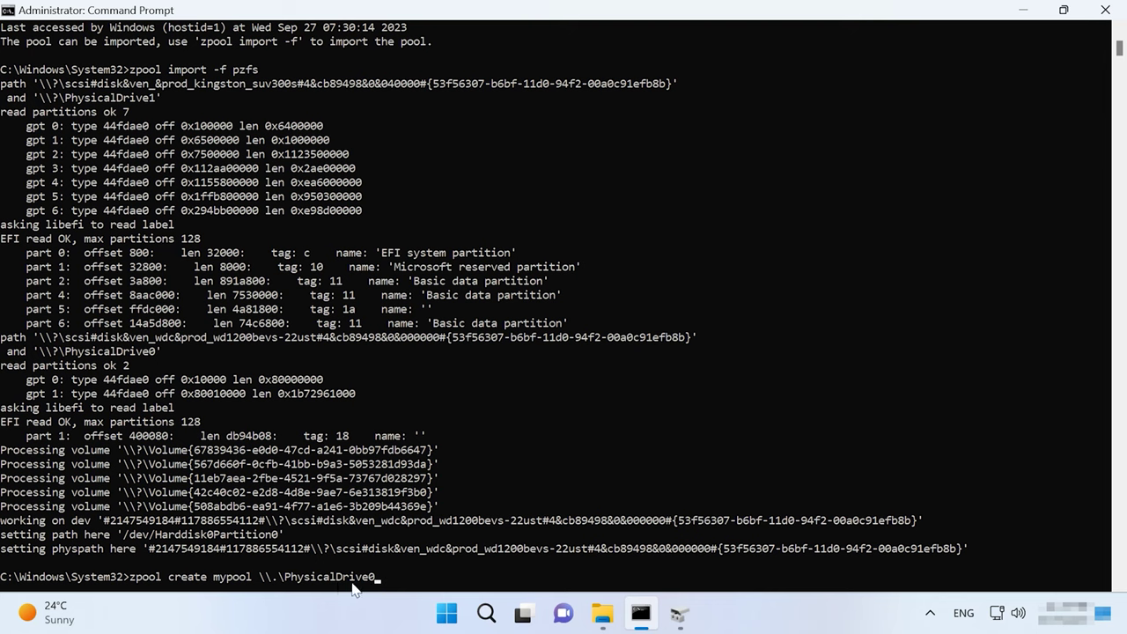
{"action": "left_click", "coordinate": [678, 613]}
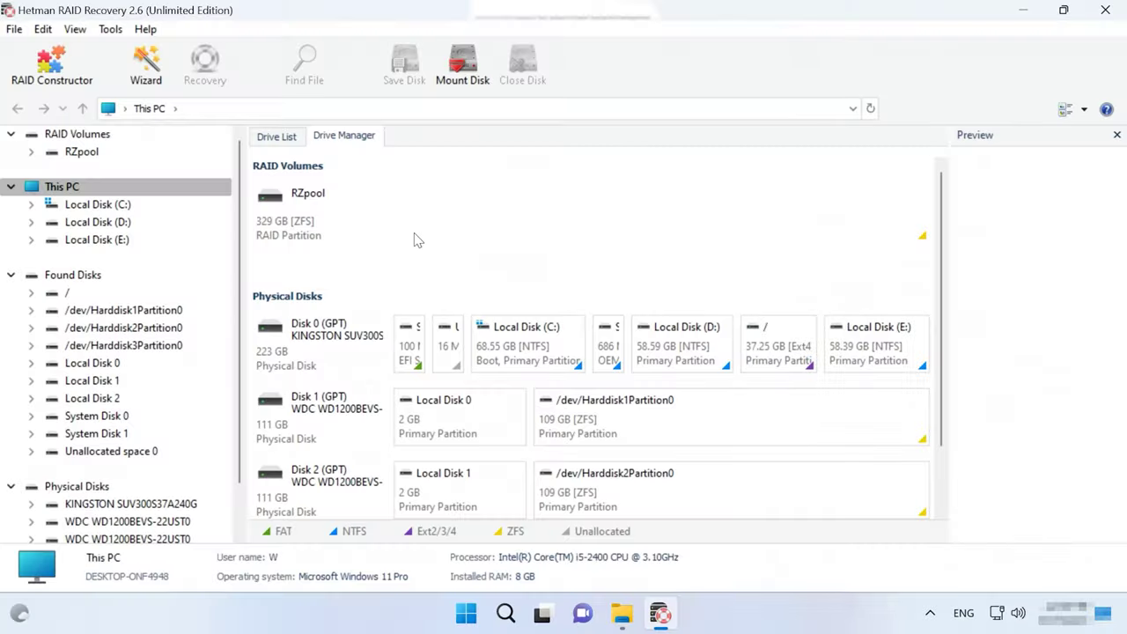
Step: Select the 329 GB RZpool ZFS volume under RAID Volumes in the Drive Manager
{"action": "left_click", "coordinate": [308, 212]}
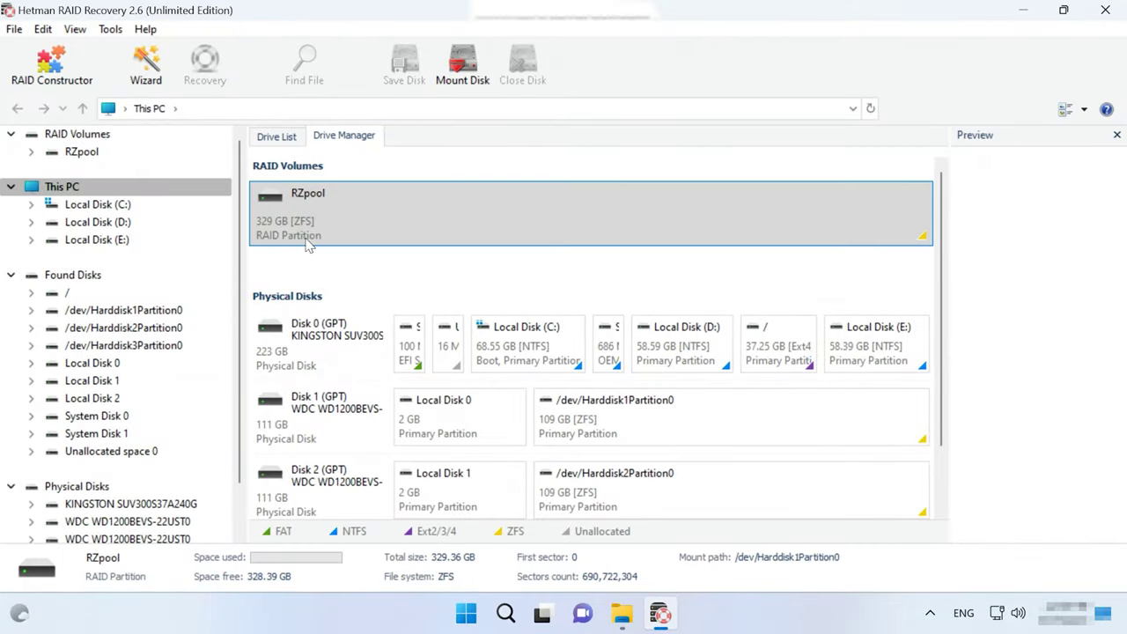
Step: Run a fast scan of the RZpool volume in Hetman RAID Recovery
{"action": "right_click", "coordinate": [686, 214]}
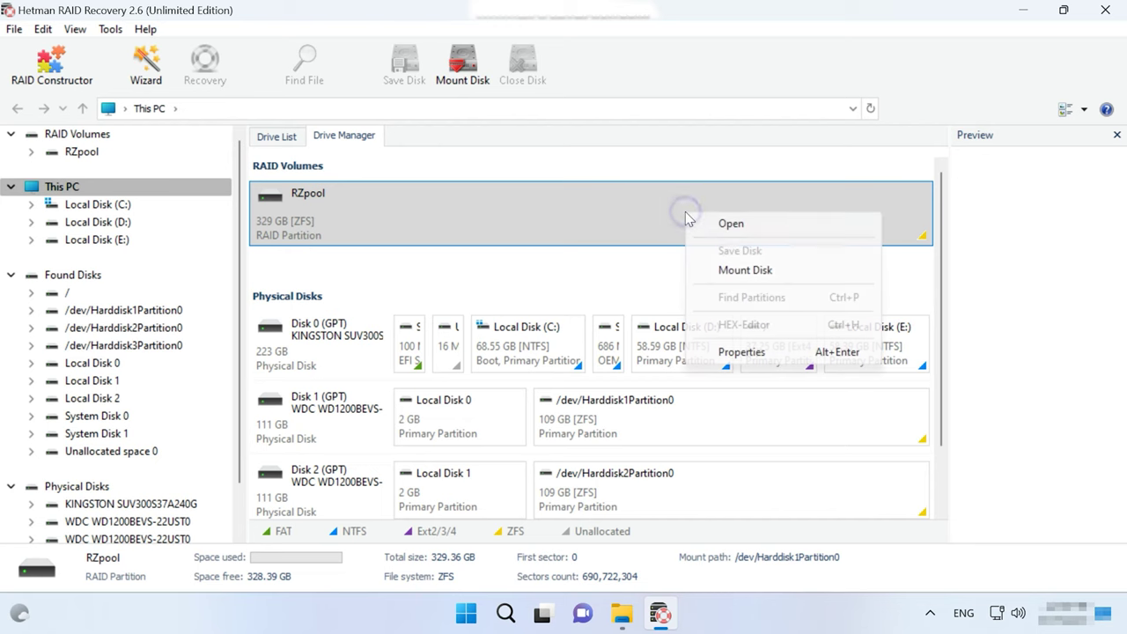
{"action": "left_click", "coordinate": [765, 227]}
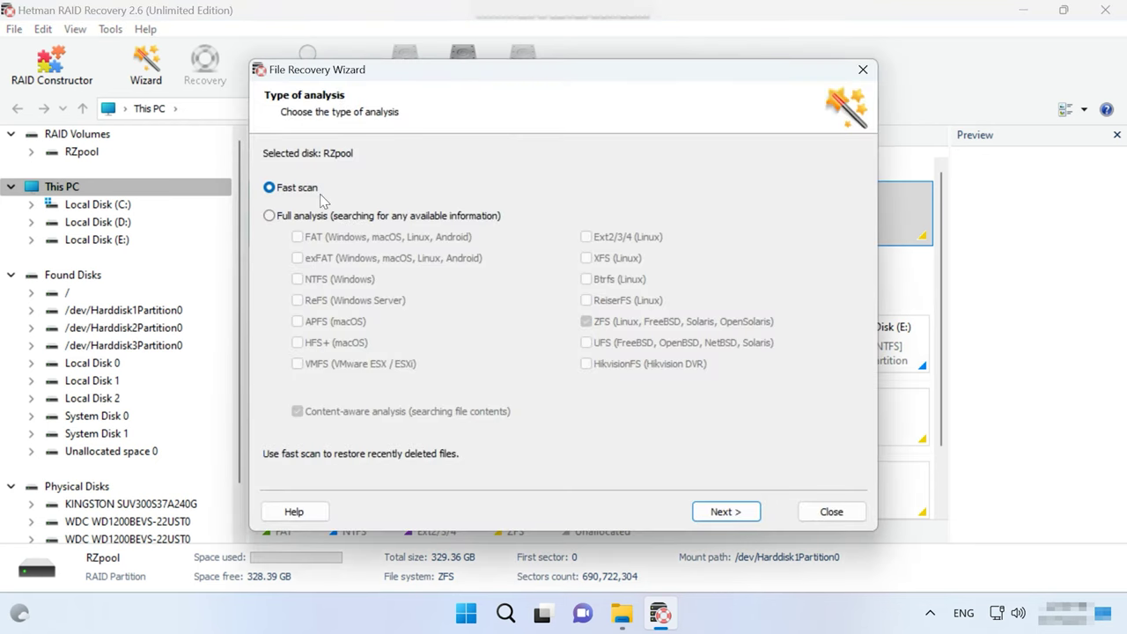
{"action": "left_click", "coordinate": [742, 512]}
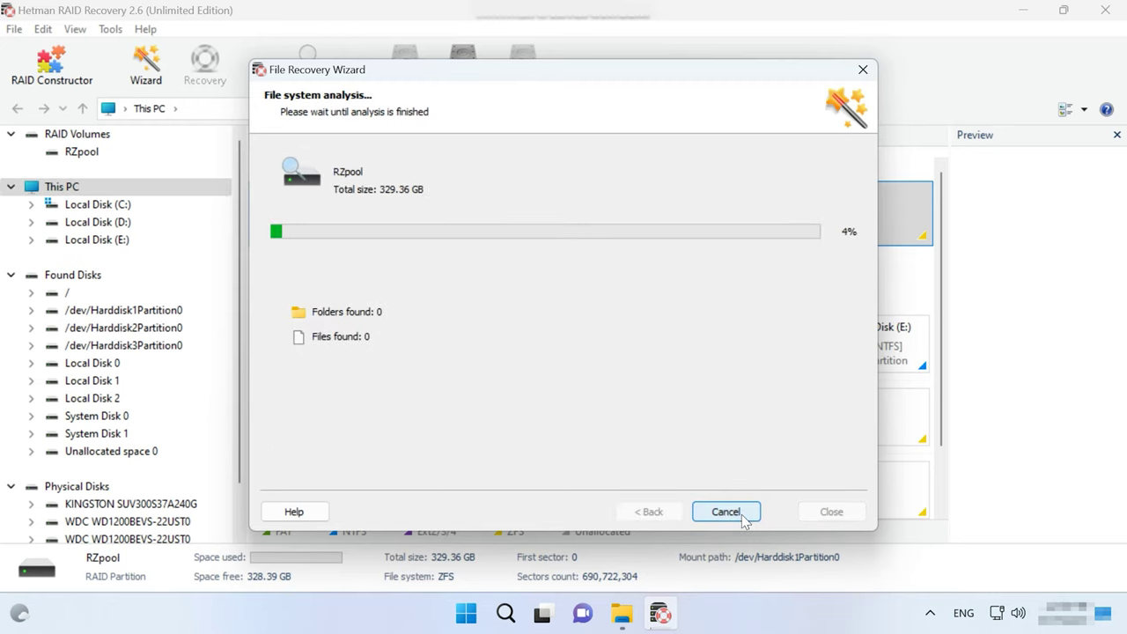
{"action": "left_click", "coordinate": [740, 515]}
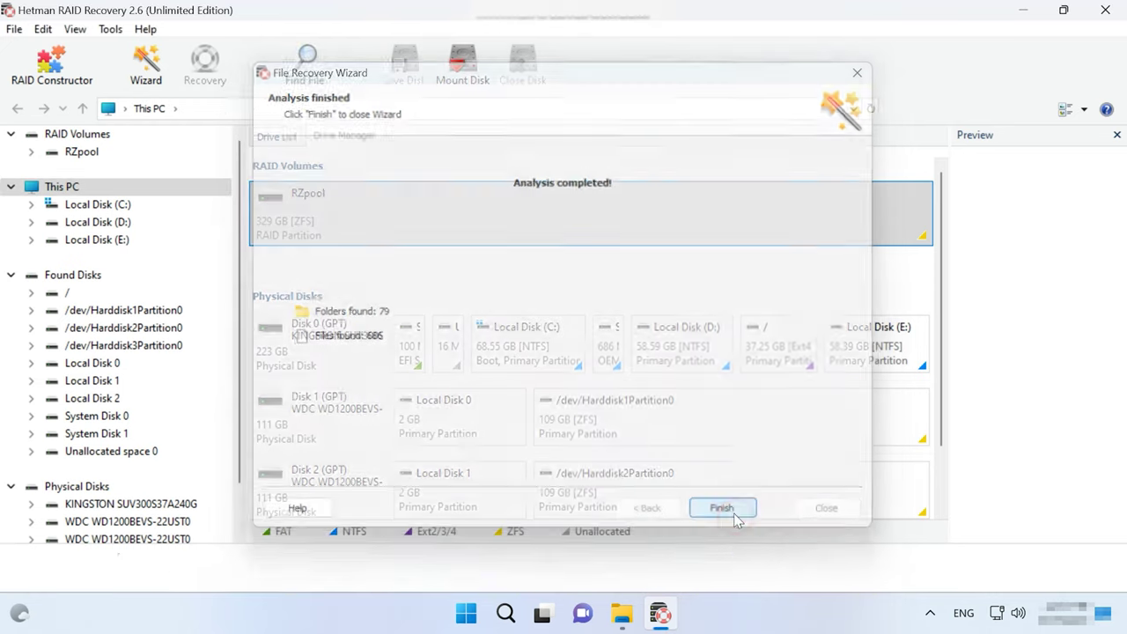
Step: In demo1, select the ten files from GC23 to LTSC.docx and start recovering them
{"action": "double_click", "coordinate": [508, 224]}
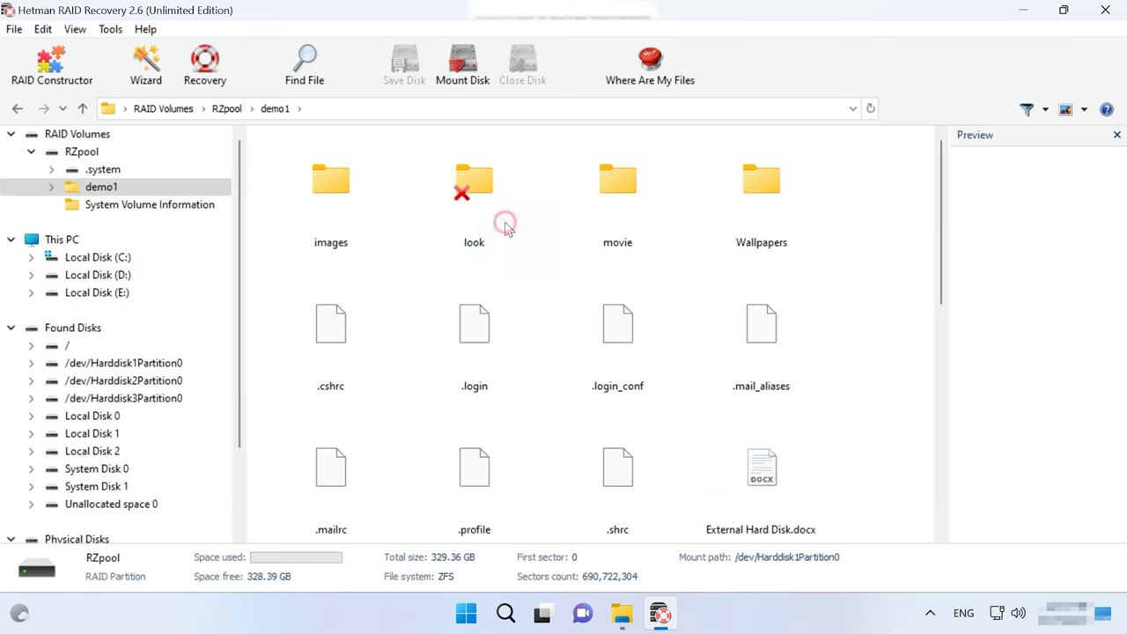
{"action": "left_click", "coordinate": [847, 326]}
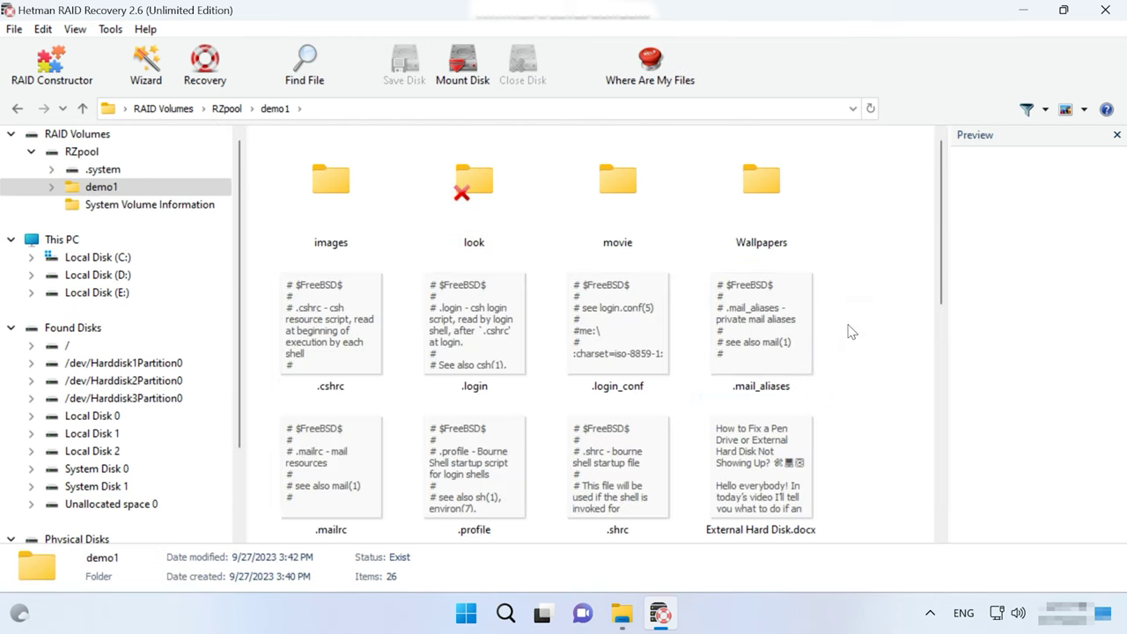
{"action": "scroll", "coordinate": [851, 332], "scroll_direction": "down", "scroll_amount": 10}
{"action": "scroll", "coordinate": [851, 331], "scroll_direction": "up", "scroll_amount": 3}
{"action": "scroll", "coordinate": [847, 326], "scroll_direction": "down", "scroll_amount": 3}
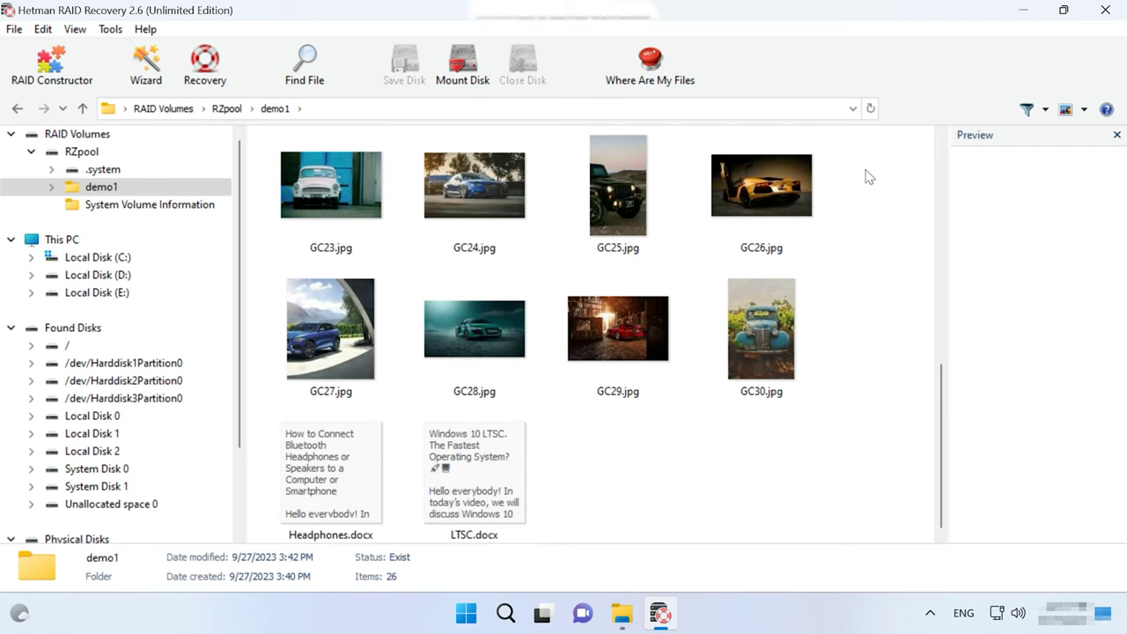
{"action": "left_click_drag", "start_coordinate": [867, 176], "coordinate": [326, 498]}
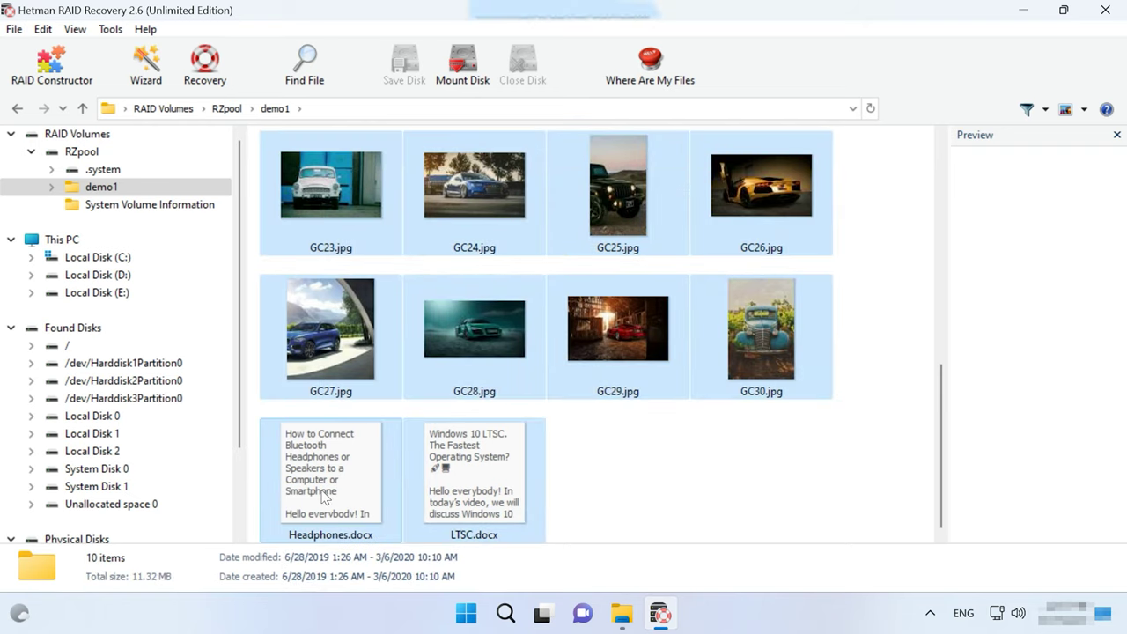
{"action": "left_click", "coordinate": [212, 88]}
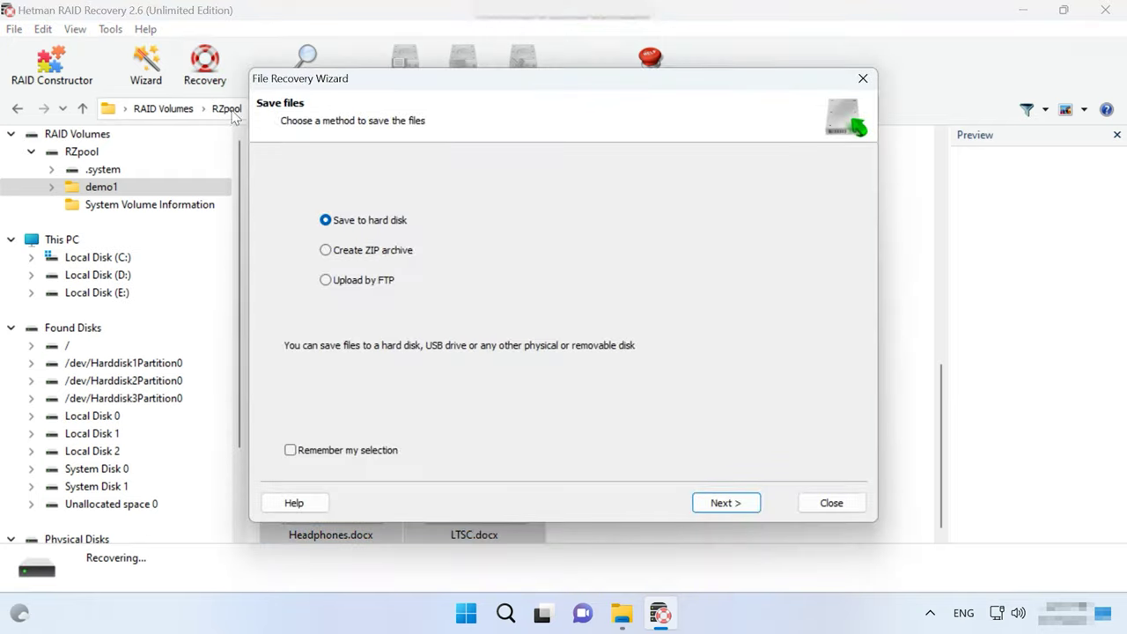
Step: Save the ten selected files to the hard disk at C:\10\ and finish the recovery wizard
{"action": "left_click", "coordinate": [727, 503]}
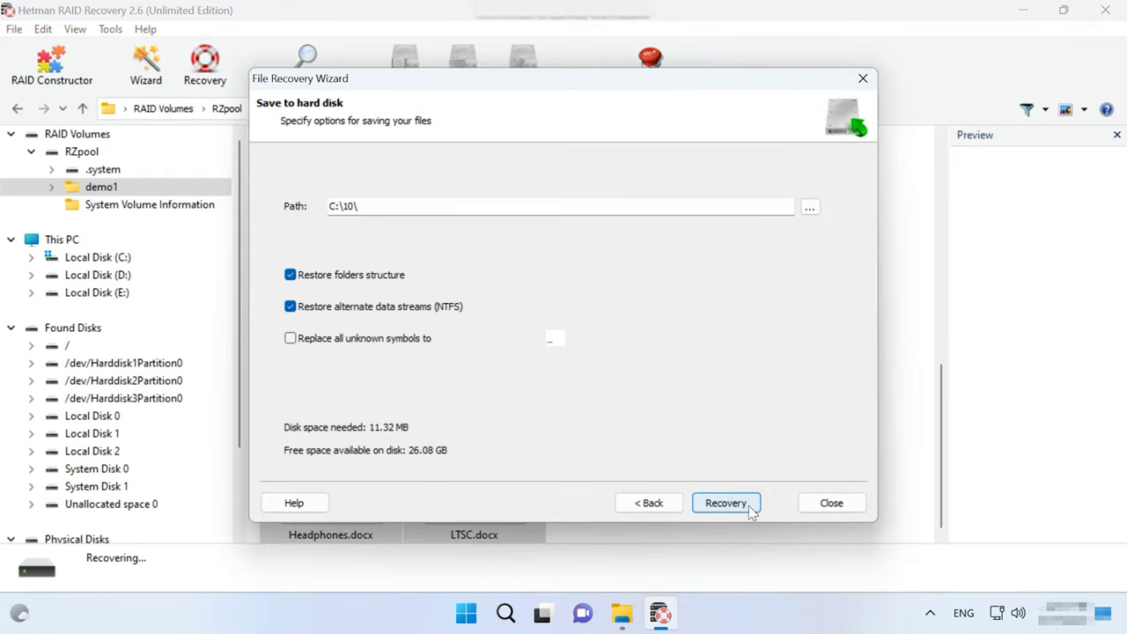
{"action": "left_click", "coordinate": [740, 505]}
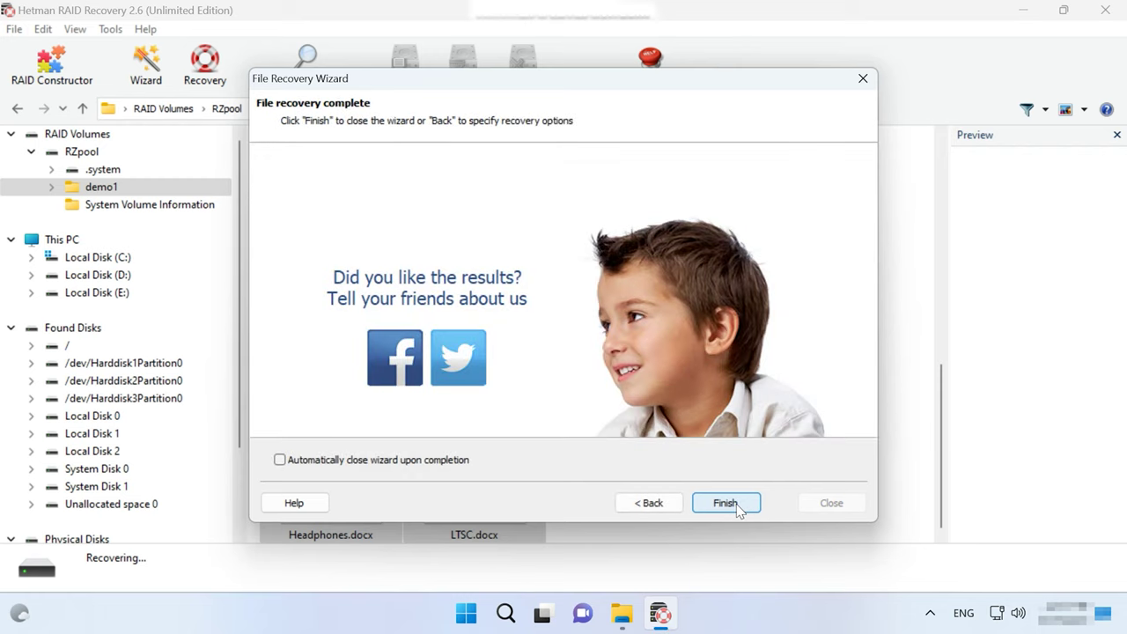
{"action": "left_click", "coordinate": [737, 506]}
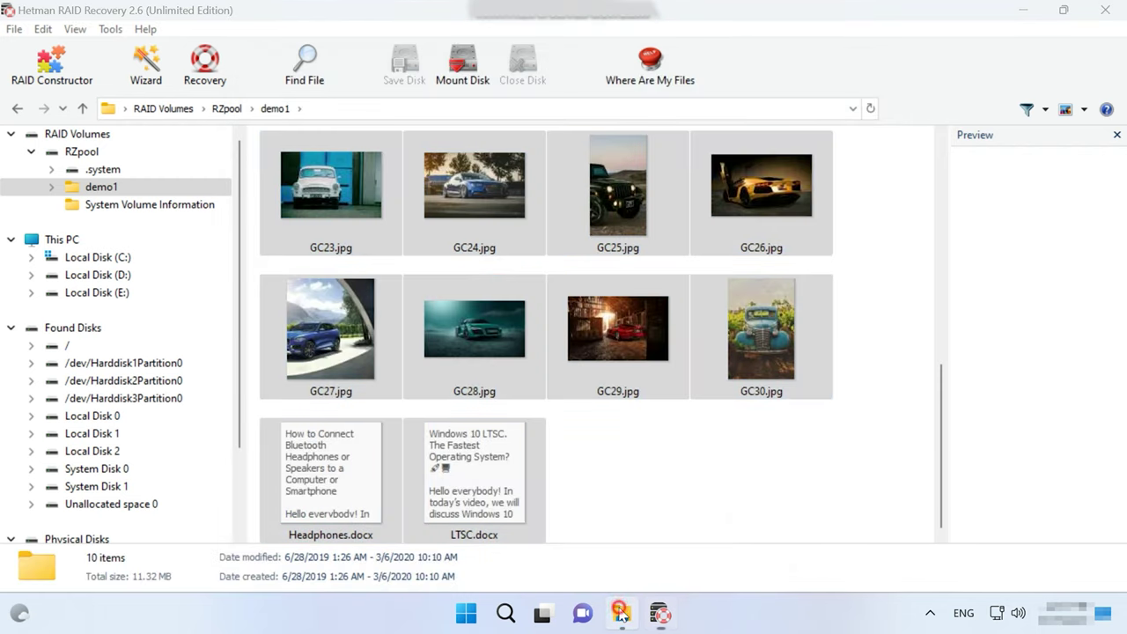
{"action": "left_click", "coordinate": [622, 614]}
Step: Open the recovered folder 10 on Local Disk (C:)
{"action": "left_click", "coordinate": [256, 164]}
{"action": "double_click", "coordinate": [255, 164]}
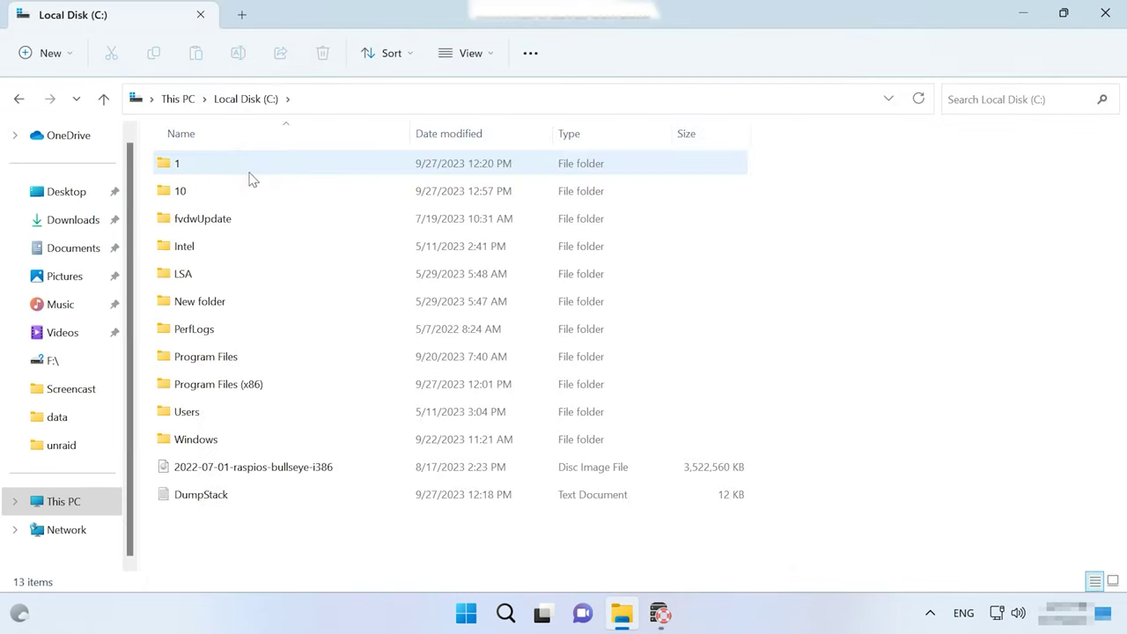
{"action": "double_click", "coordinate": [202, 191]}
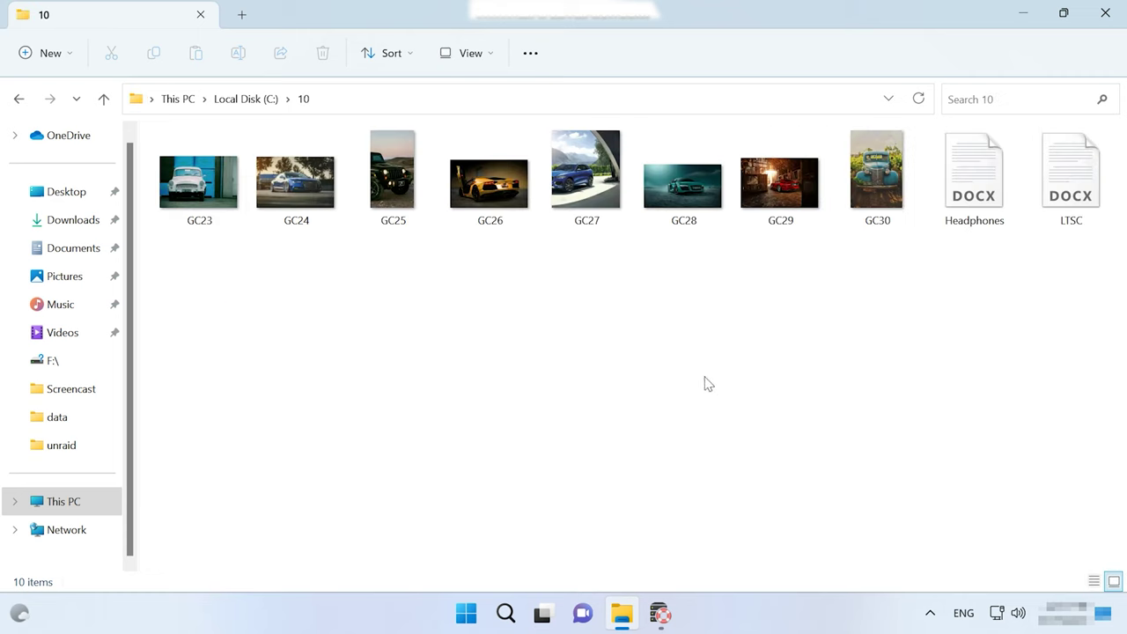
Step: View the recovered photos GC23 through GC30 to confirm they display correctly
{"action": "double_click", "coordinate": [215, 195]}
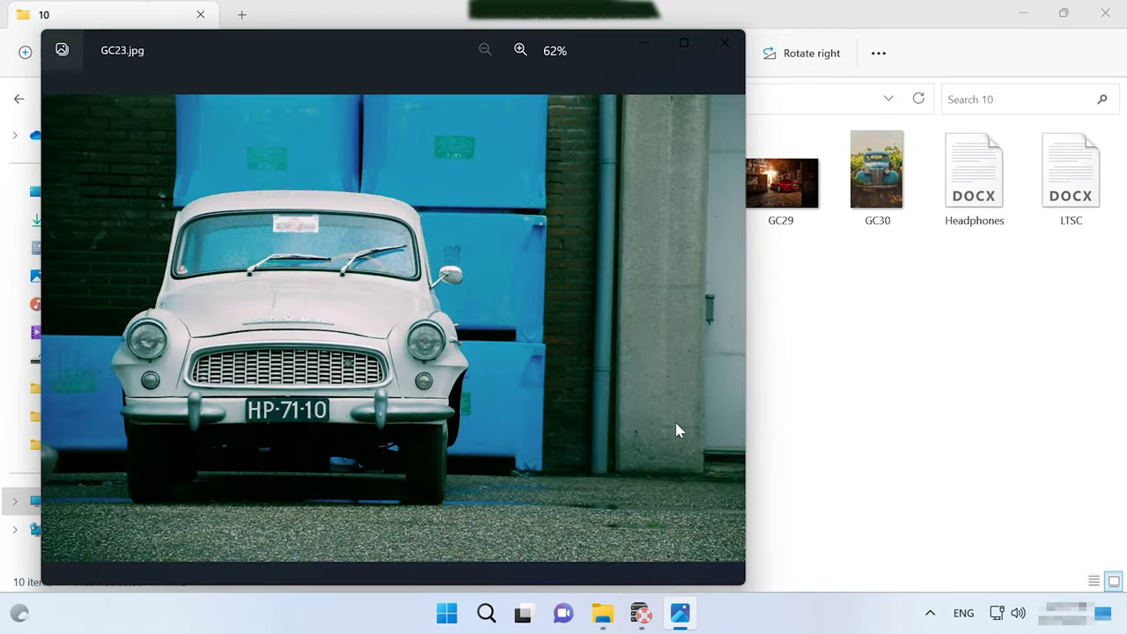
{"action": "left_click", "coordinate": [727, 326]}
{"action": "left_click", "coordinate": [727, 326]}
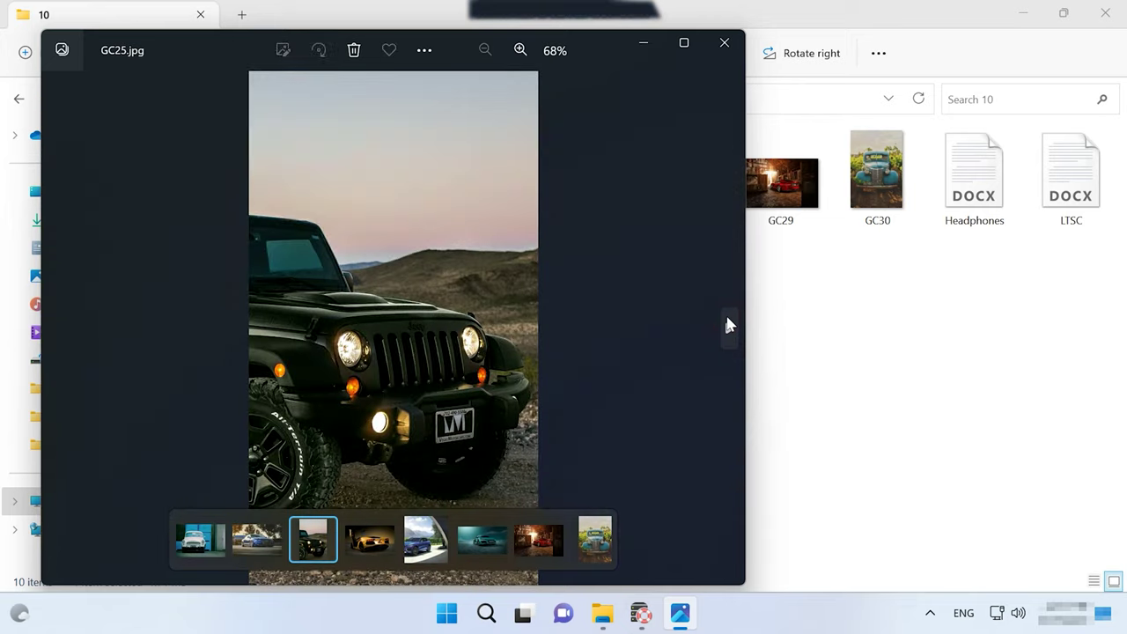
{"action": "left_click", "coordinate": [727, 326]}
{"action": "left_click", "coordinate": [727, 326]}
{"action": "left_click", "coordinate": [727, 325]}
{"action": "left_click", "coordinate": [727, 324]}
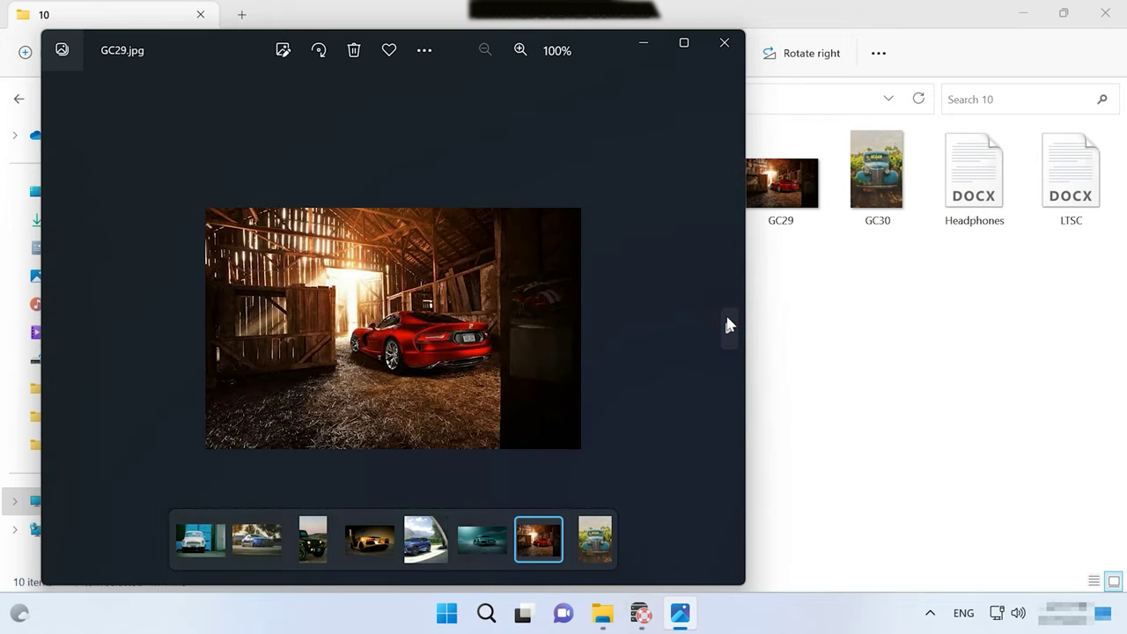
{"action": "left_click", "coordinate": [727, 324]}
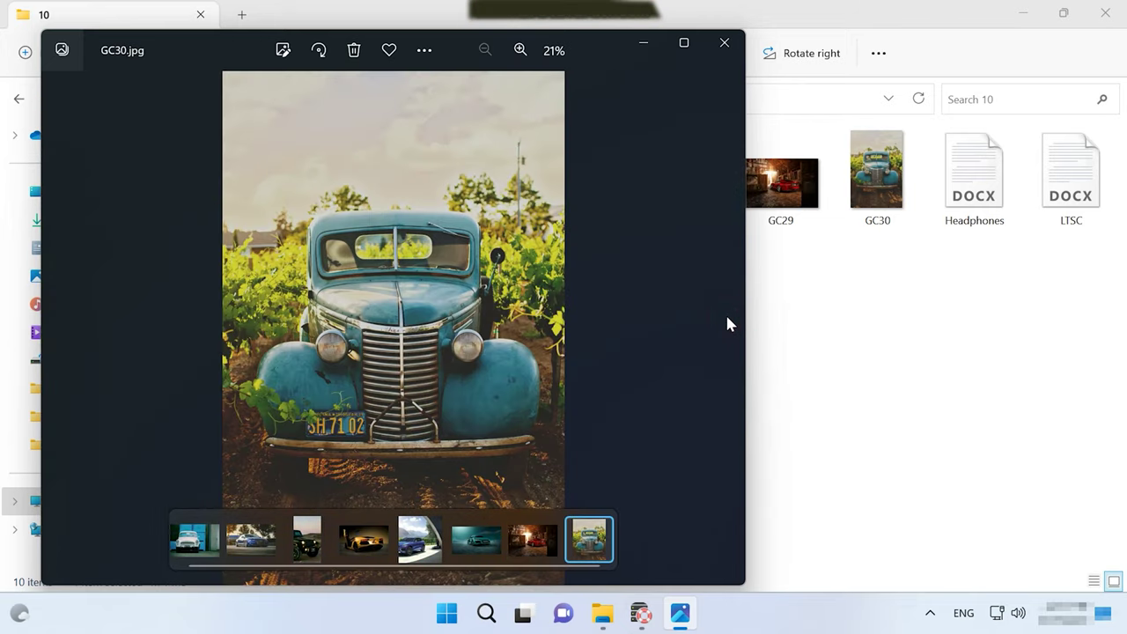
{"action": "left_click", "coordinate": [733, 51]}
Step: Open Headphones.docx and LTSC.docx to confirm they are intact, then close them
{"action": "double_click", "coordinate": [972, 201]}
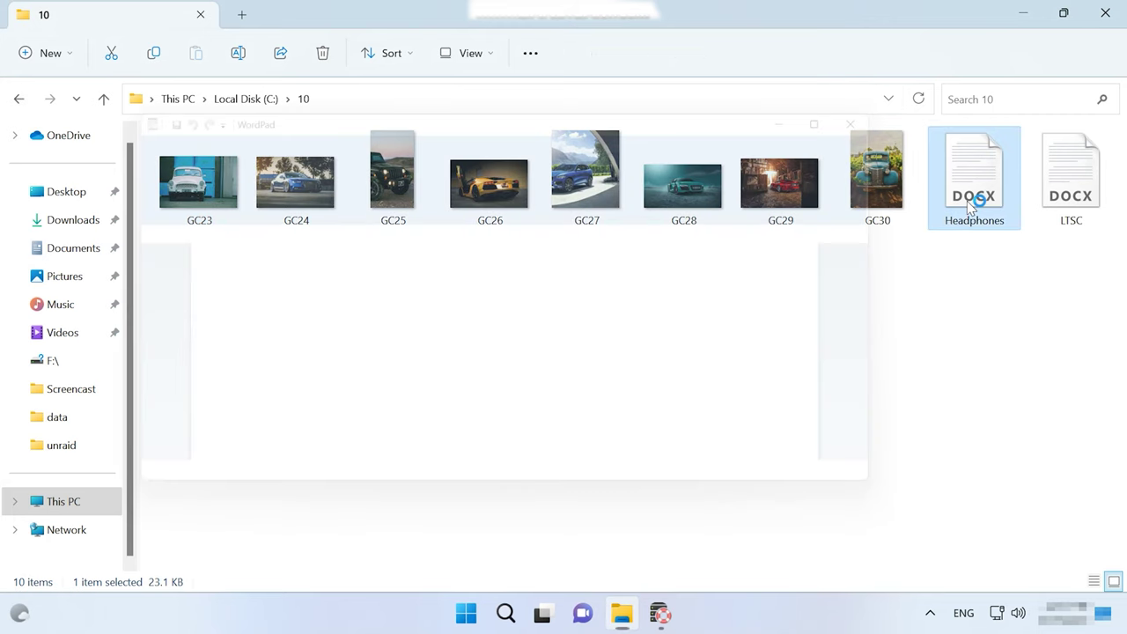
{"action": "scroll", "coordinate": [810, 391], "scroll_direction": "down", "scroll_amount": 5}
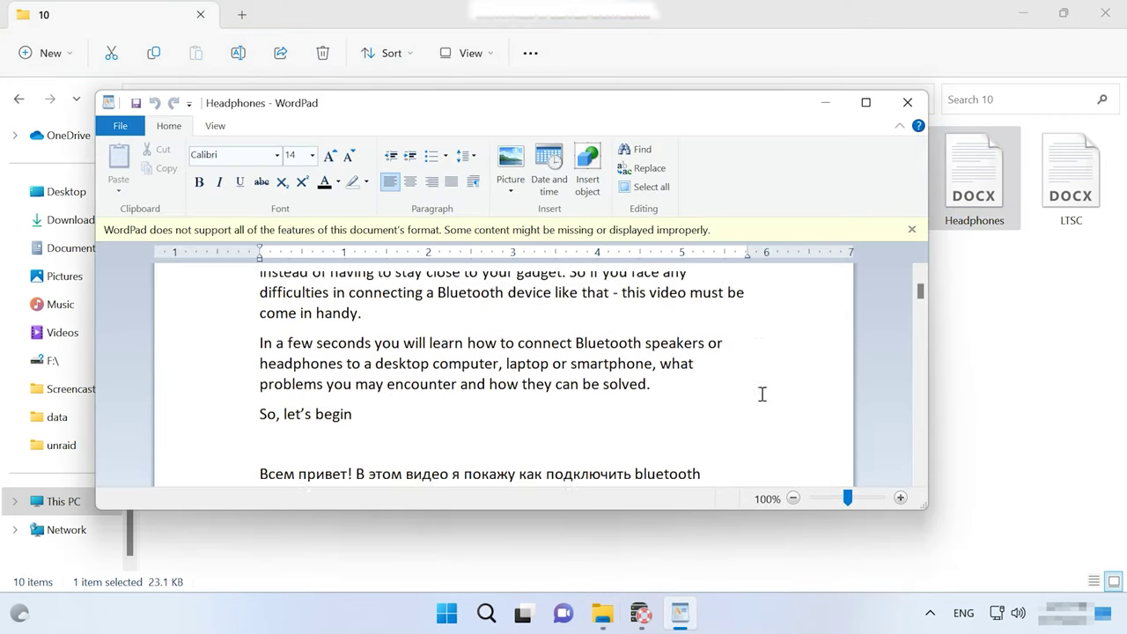
{"action": "left_click", "coordinate": [916, 107]}
{"action": "double_click", "coordinate": [1068, 176]}
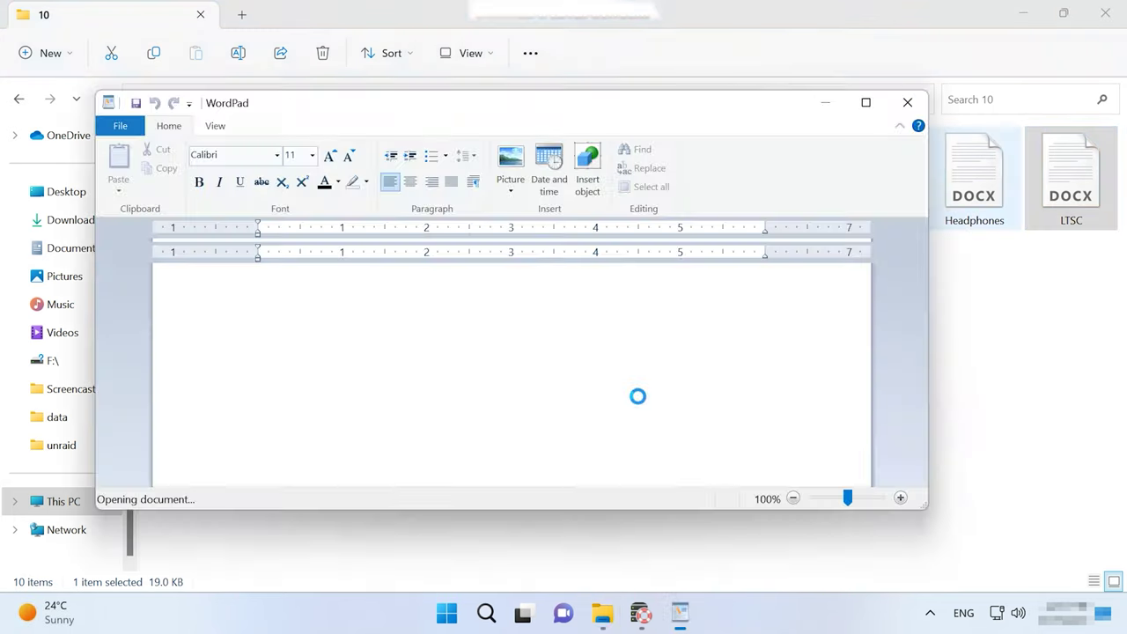
{"action": "scroll", "coordinate": [669, 409], "scroll_direction": "down", "scroll_amount": 10}
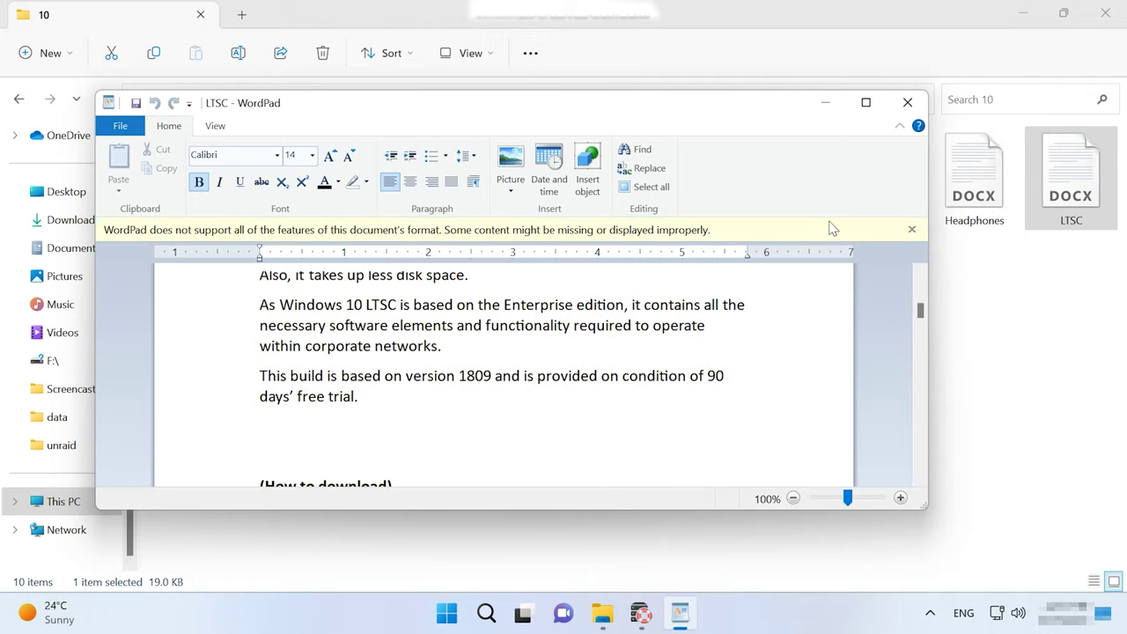
{"action": "left_click", "coordinate": [907, 103]}
{"action": "left_click", "coordinate": [820, 389]}
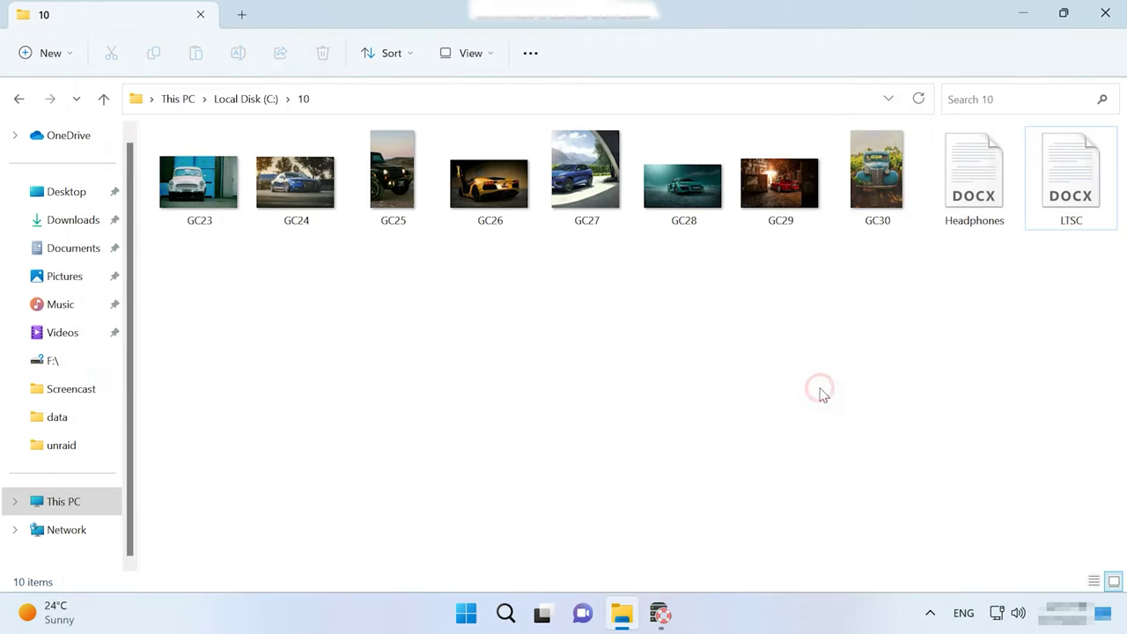